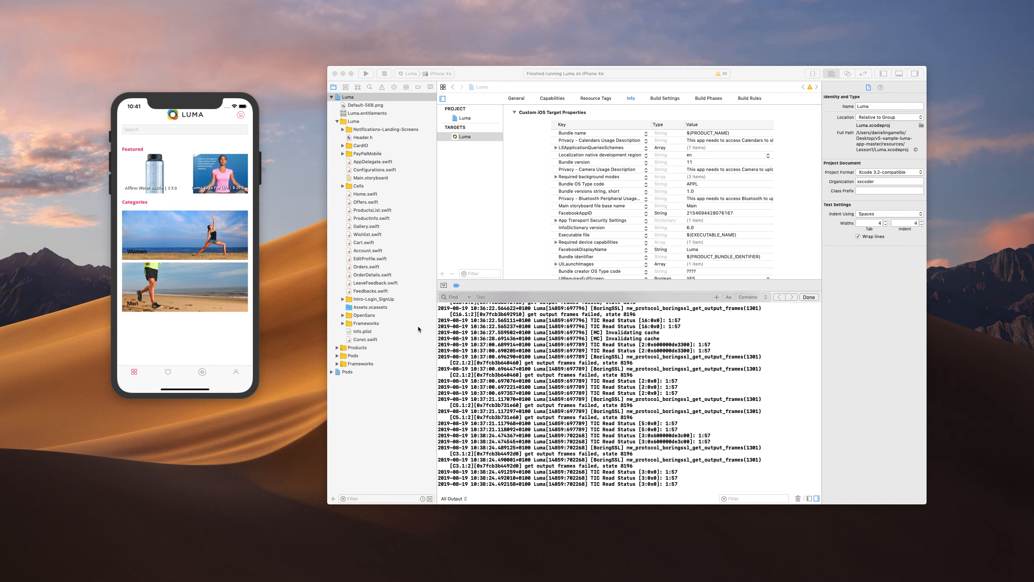
Step: Switch to Adobe Target in the browser and create an A/B Test activity for a mobile app with the visual experience composer
key("ctrl+Right")
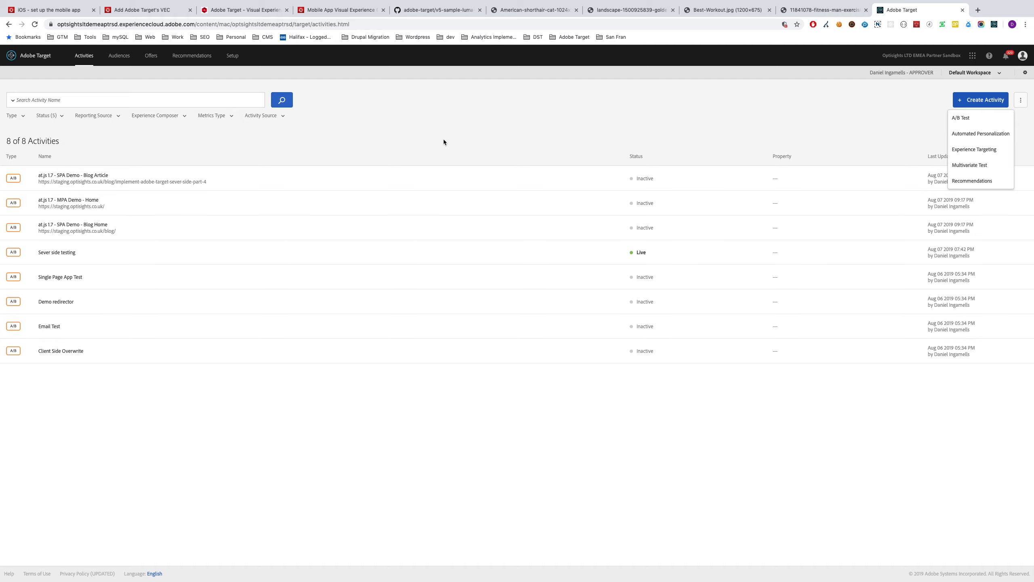
left_click(481, 131)
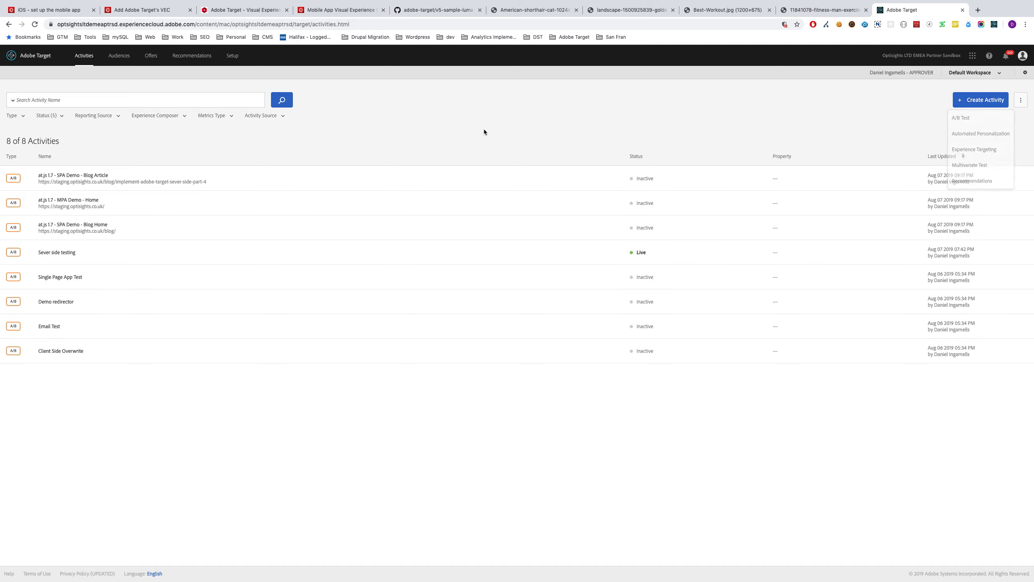
left_click(987, 102)
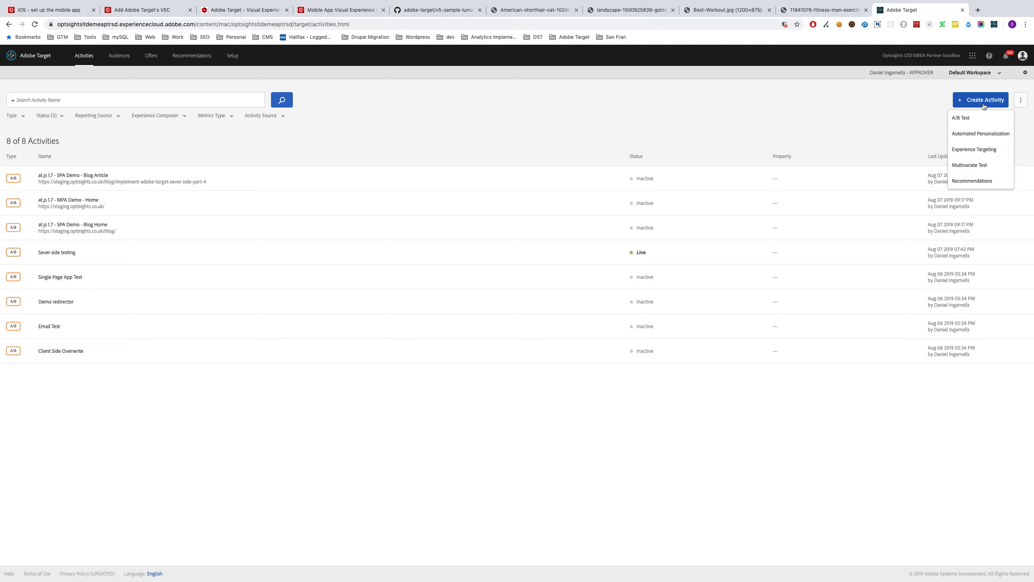
left_click(971, 117)
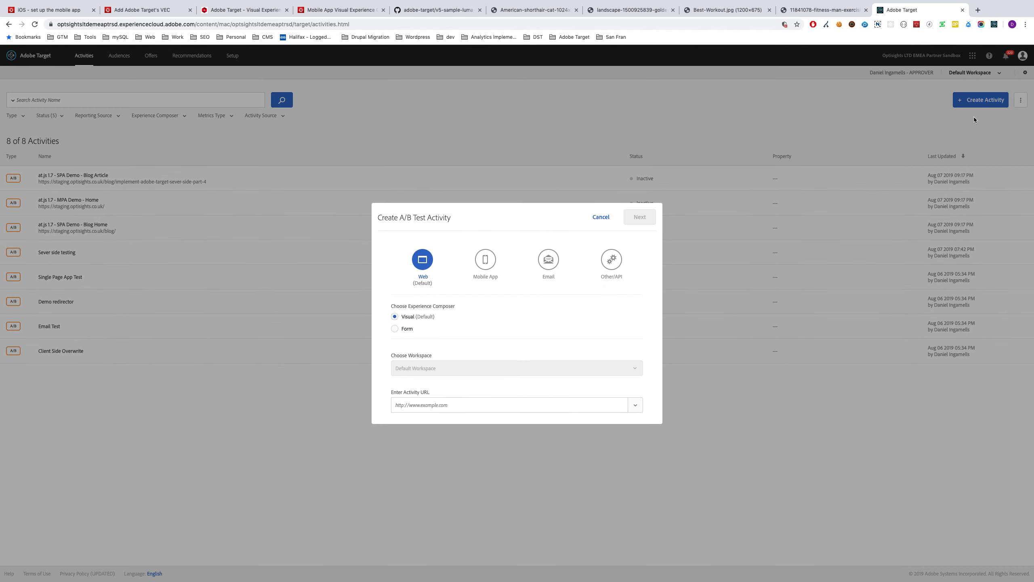
left_click(487, 265)
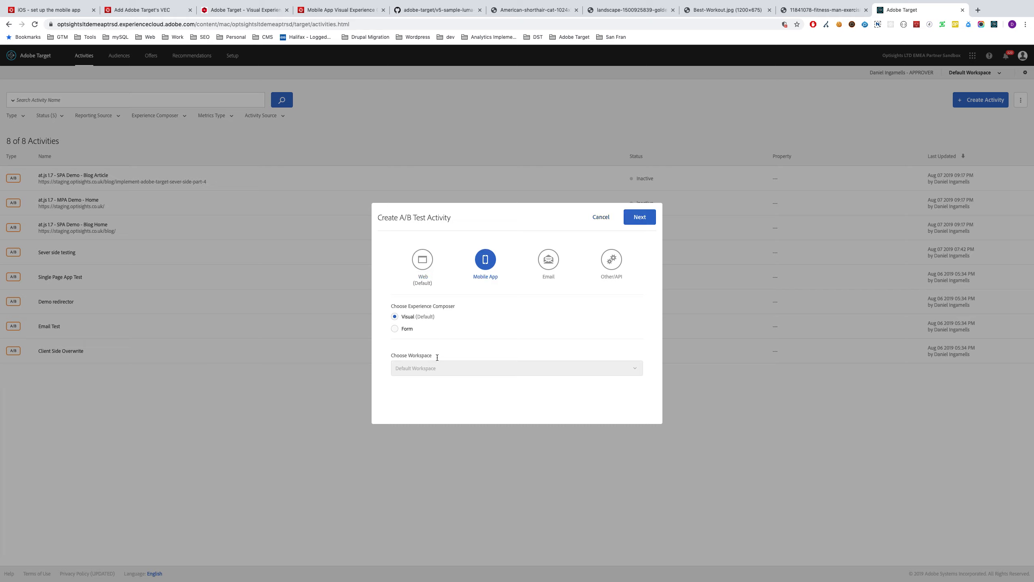
left_click(640, 218)
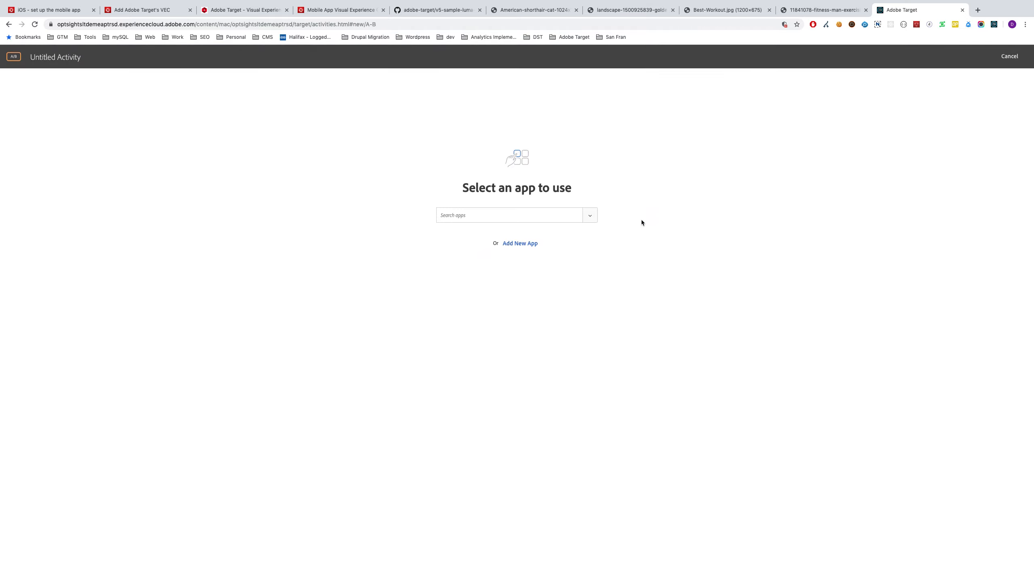
Step: Choose to add a new app for the activity instead of selecting one from the existing app list
left_click(590, 215)
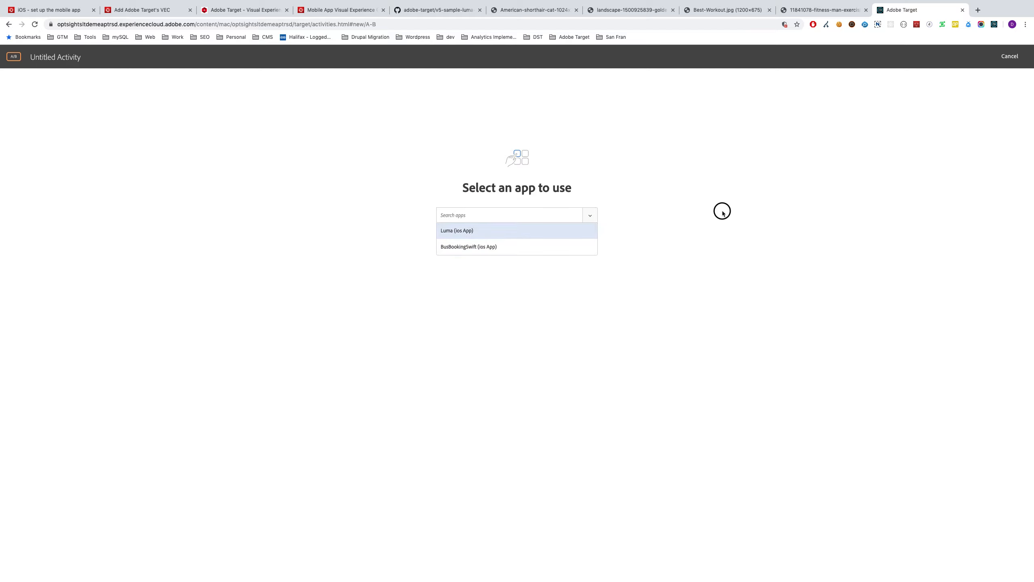
left_click(722, 210)
left_click(519, 244)
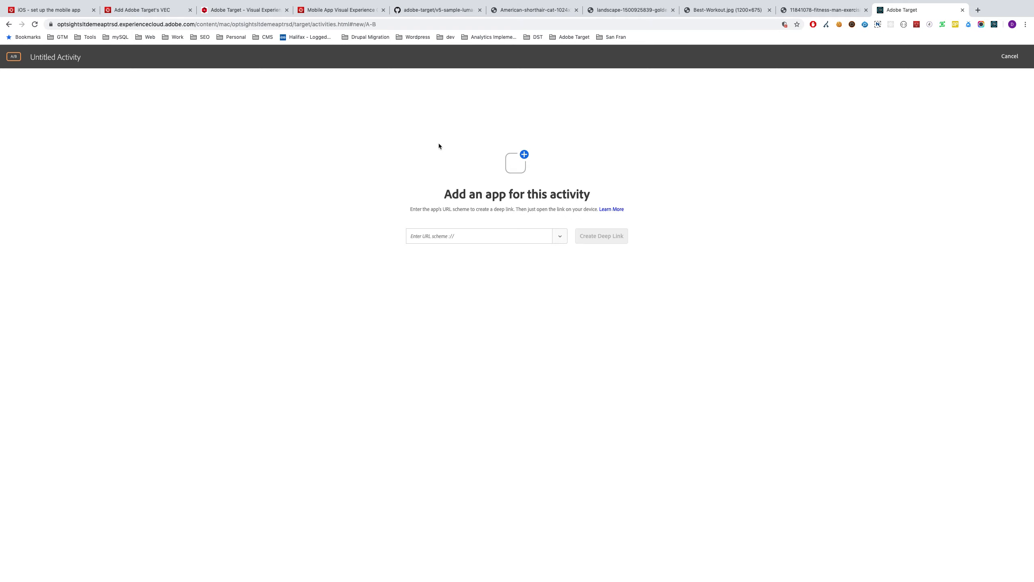
Step: Switch to Xcode, expand the Luma target's URL types and copy the URL scheme lumadeeplink.dan
key("ctrl+Left")
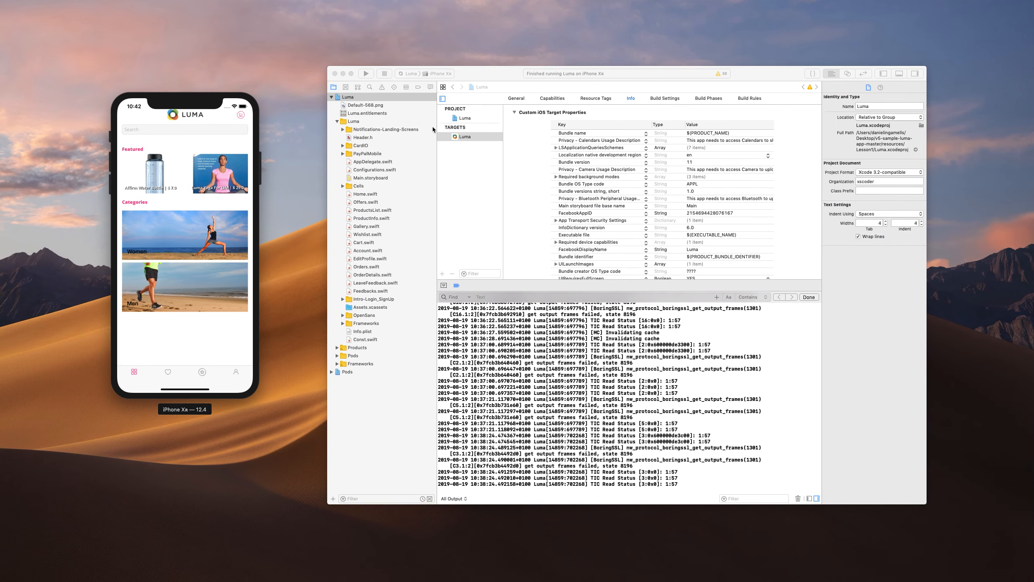
scroll(672, 184, "down", 5)
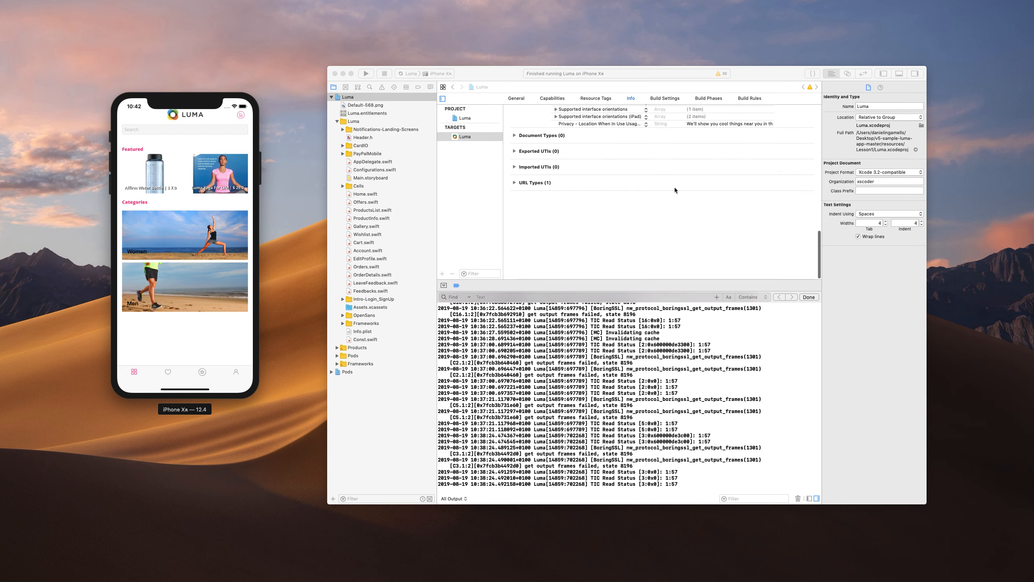
left_click(363, 97)
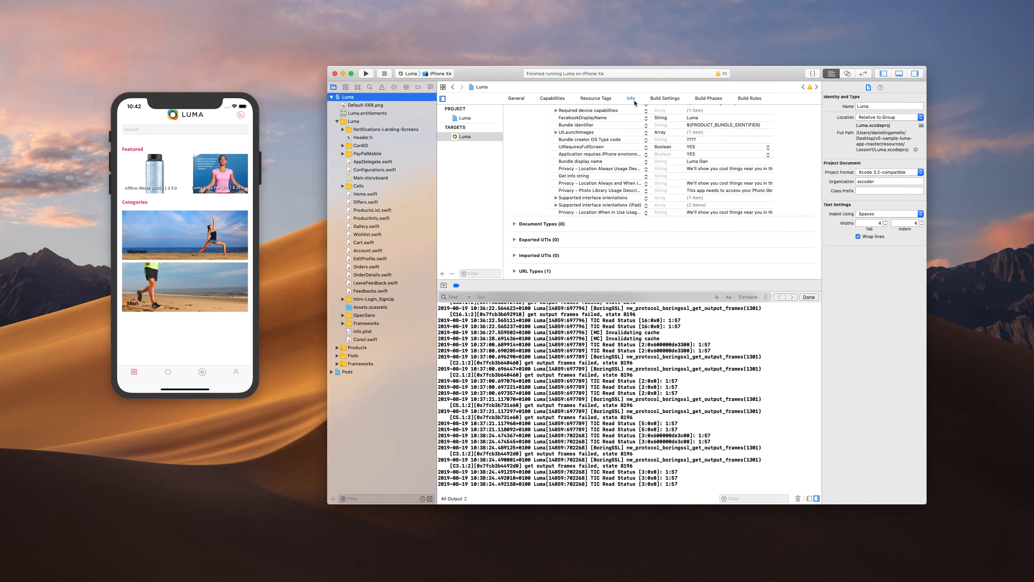
left_click(514, 271)
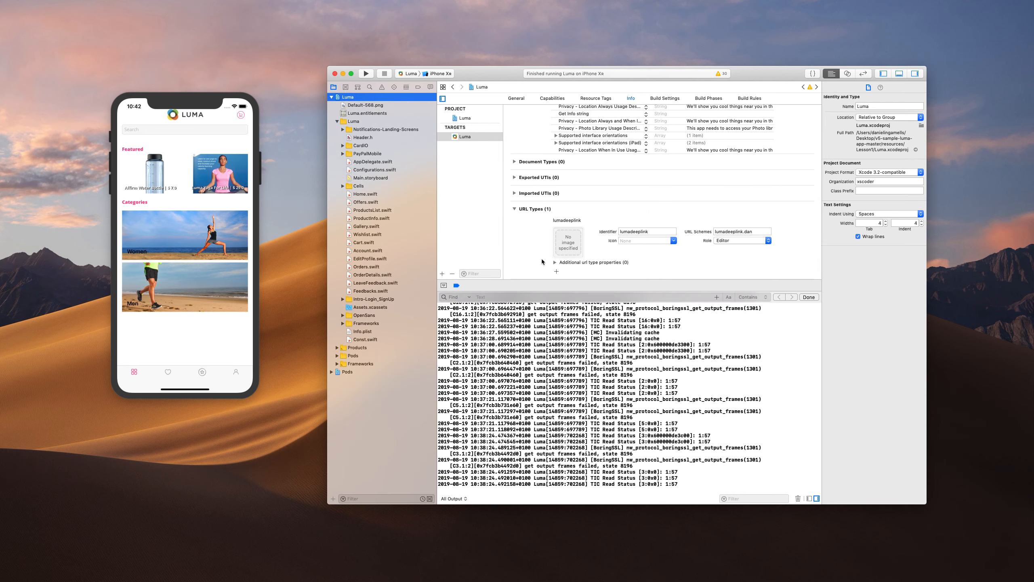
left_click(754, 231)
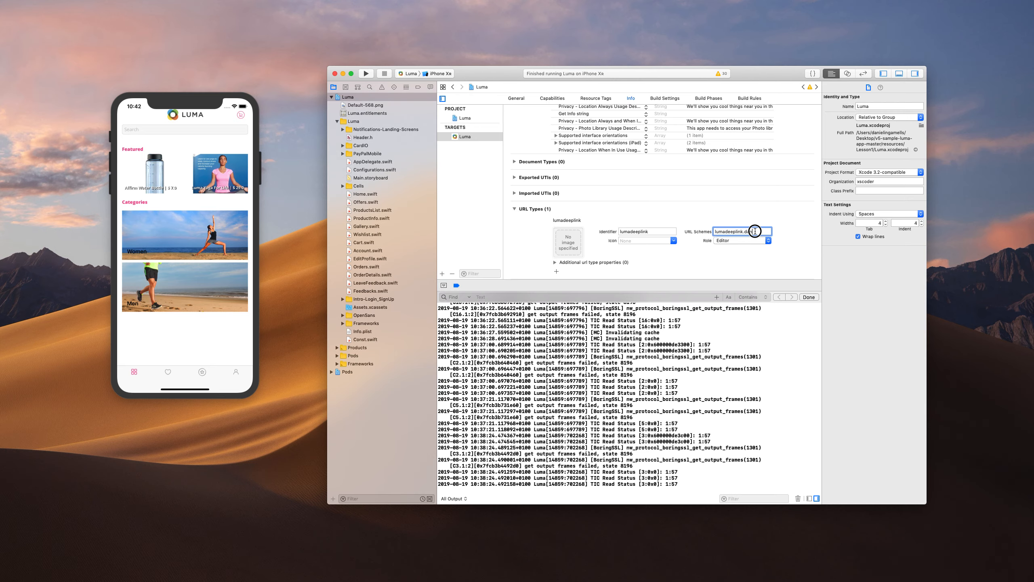
left_click_drag(755, 231, 671, 223)
key("super+c")
Step: Return to Adobe Target and enter lumadeeplink.dan:// as the app's URL scheme
key("ctrl+Right")
left_click(510, 236)
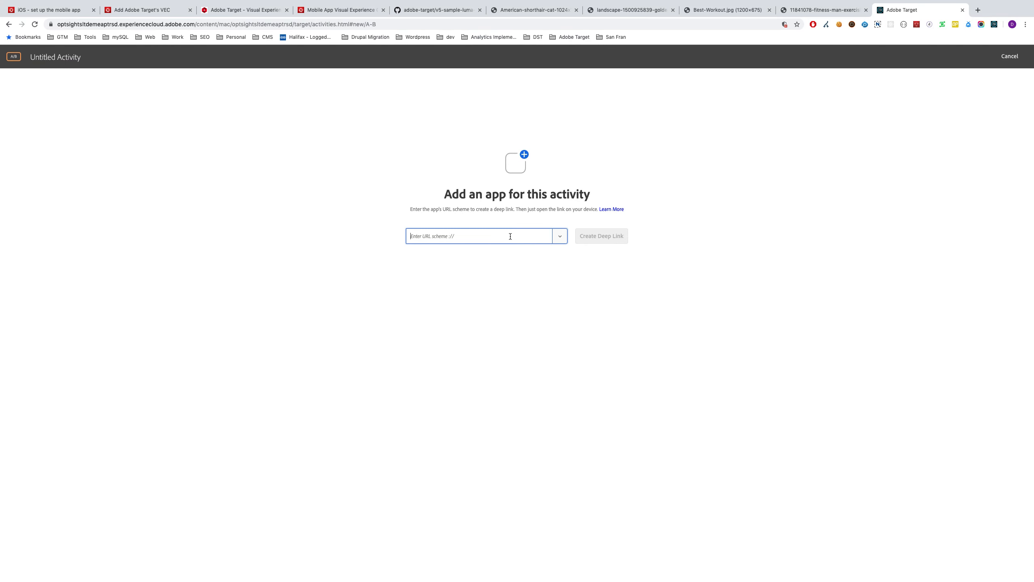
key("super+v")
type(":")
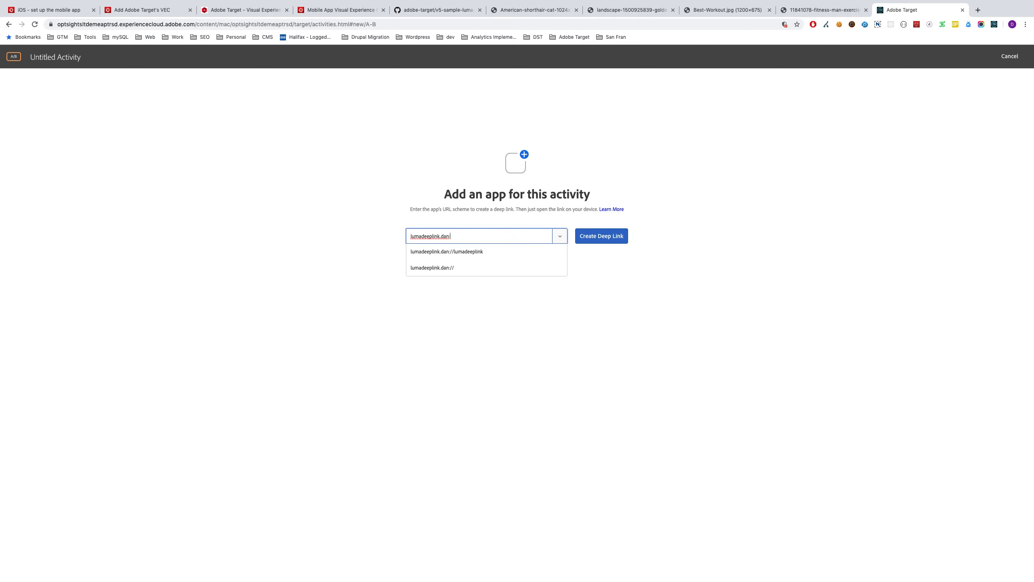
Step: Copy the URL type identifier from Xcode, complete the scheme as lumadeeplink.dan://lumadeeplink and create the deep link
key("ctrl+Left")
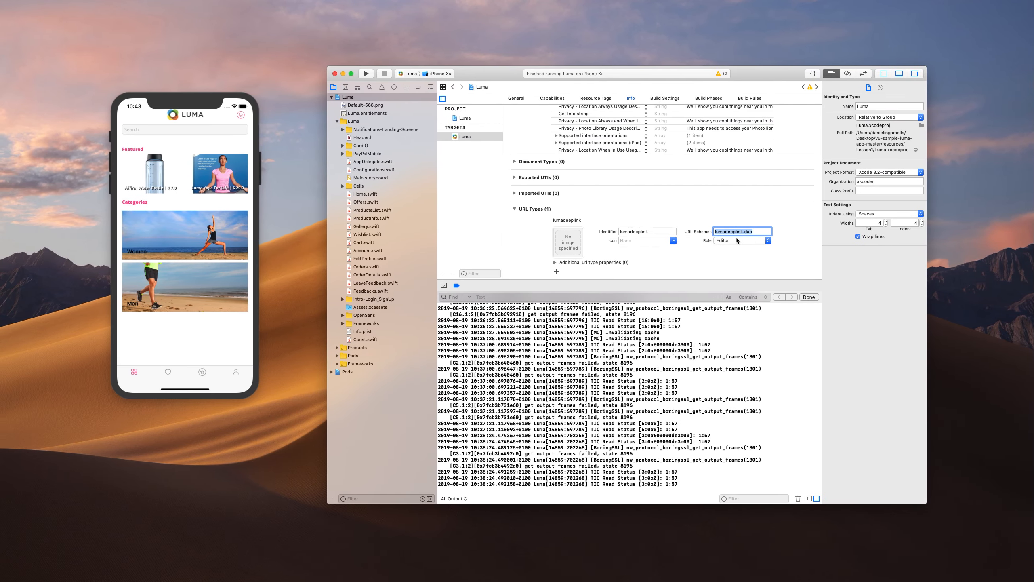
left_click_drag(670, 230, 618, 229)
key("super+c")
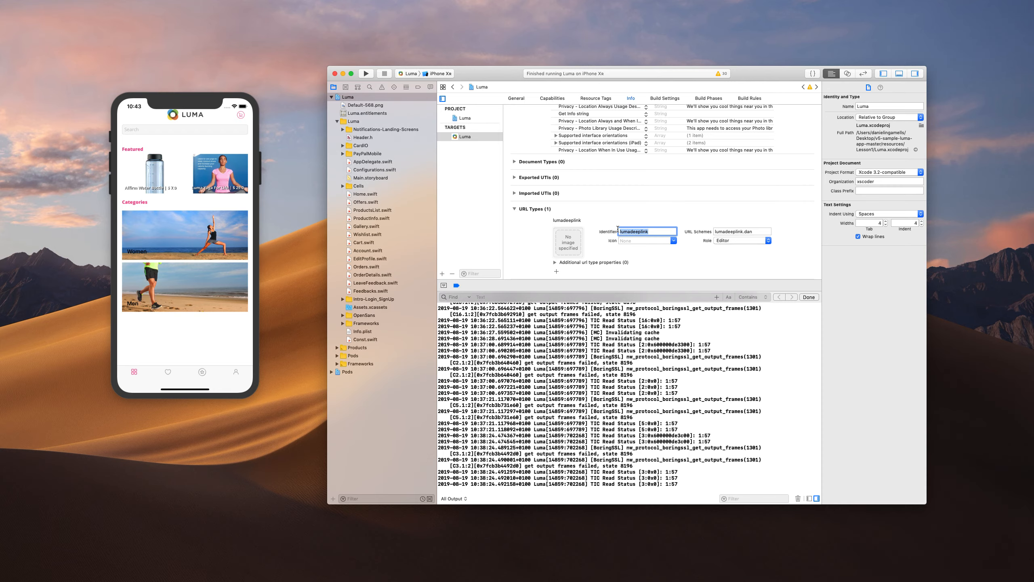
key("ctrl+Right")
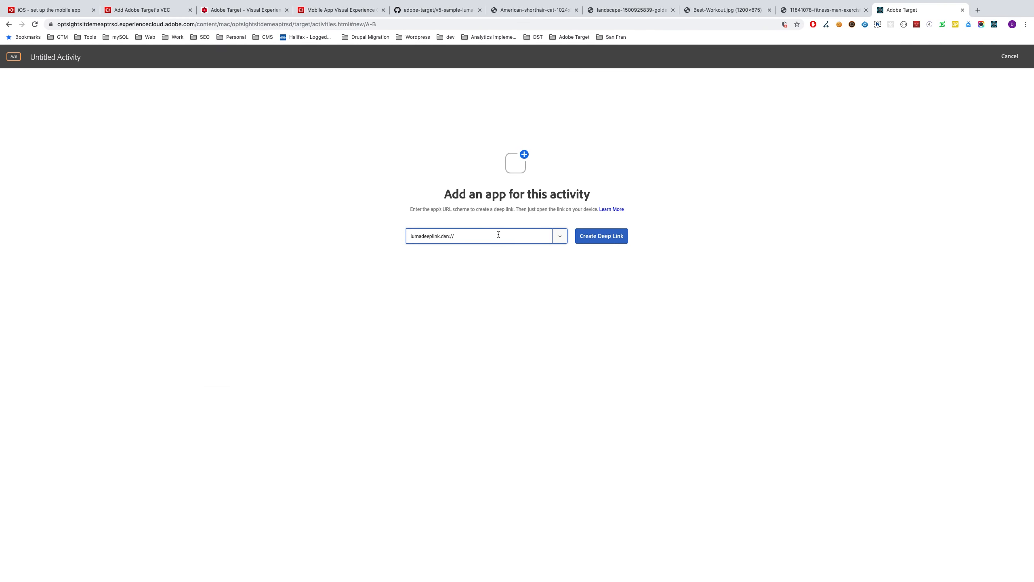
key("super+v")
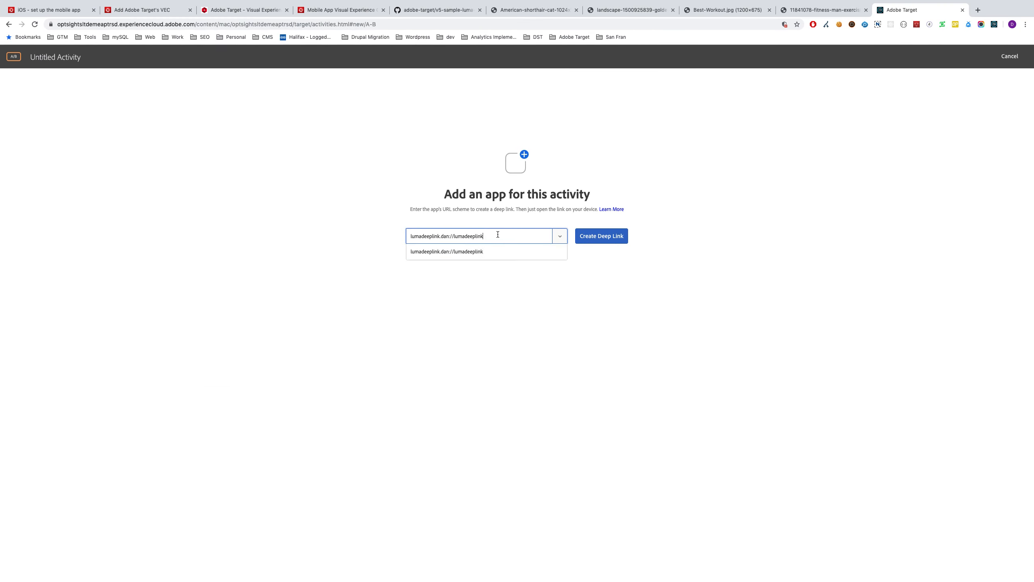
left_click(584, 239)
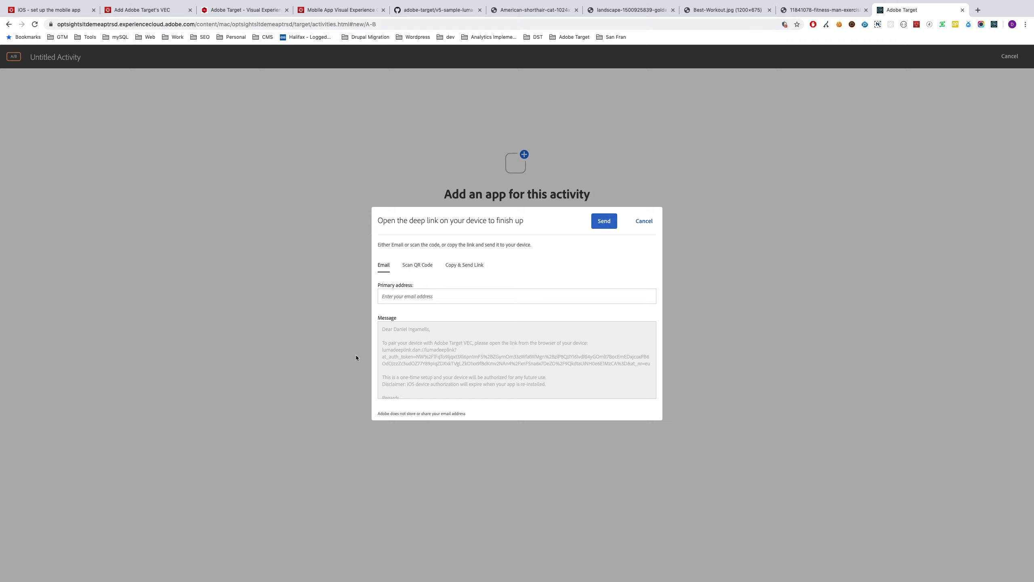
Step: View the QR code option, then display the generated deep link as text and copy it
left_click(419, 266)
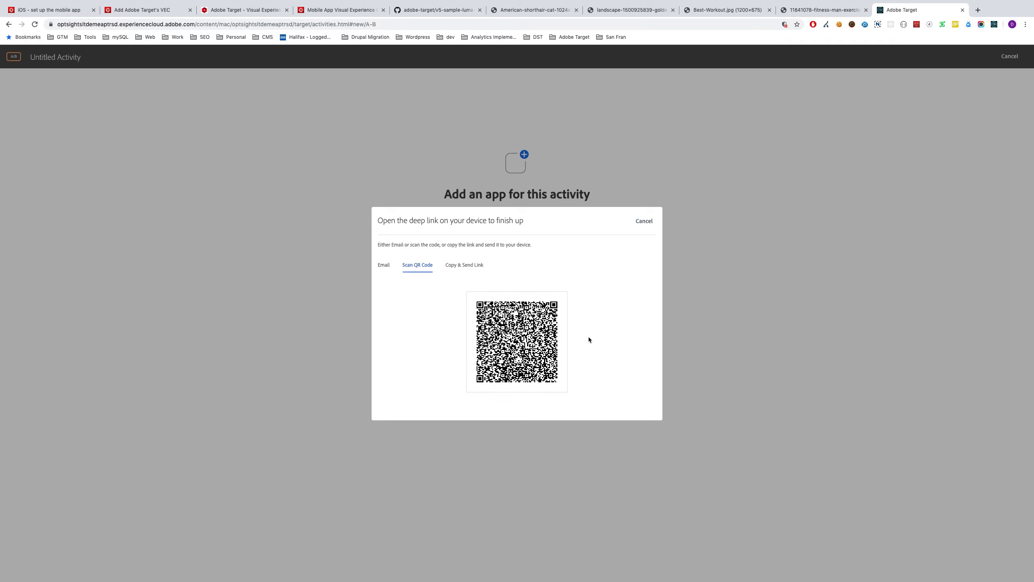
left_click(463, 267)
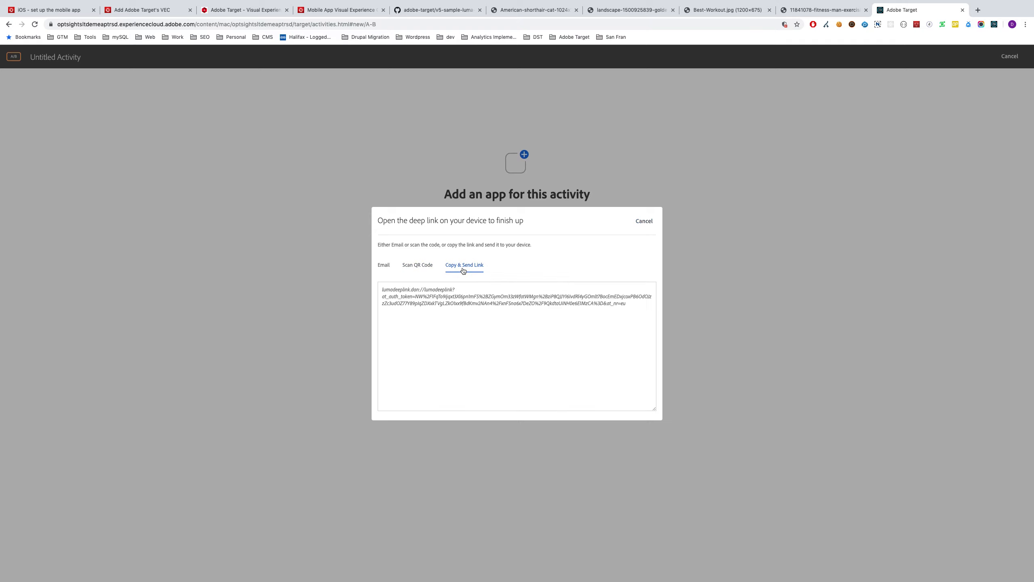
left_click(425, 294)
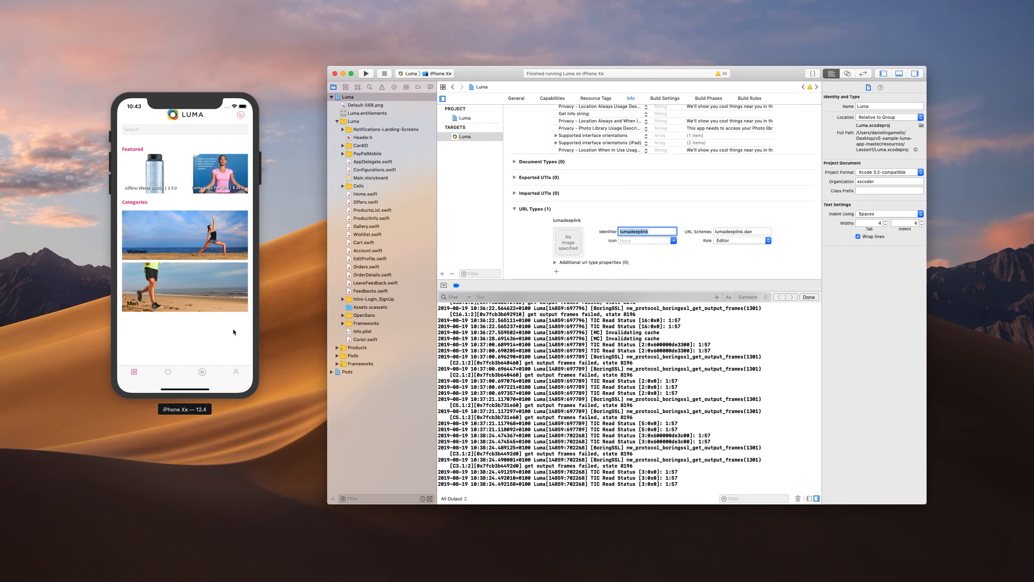
Step: Leave the Luma app in the iPhone simulator, open Safari and activate its address field
left_click_drag(184, 395, 223, 202)
left_click_drag(186, 389, 188, 341)
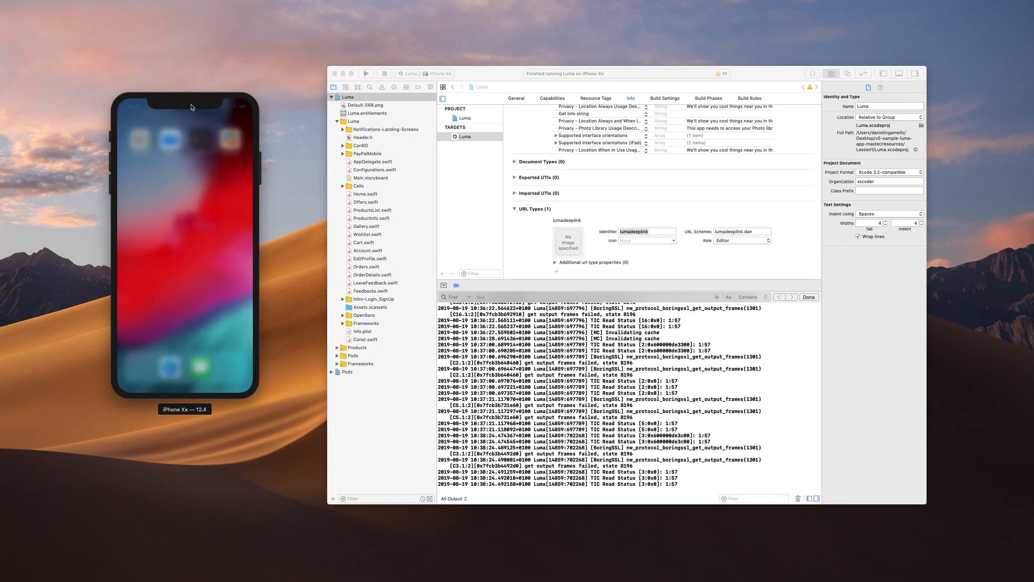
left_click(175, 367)
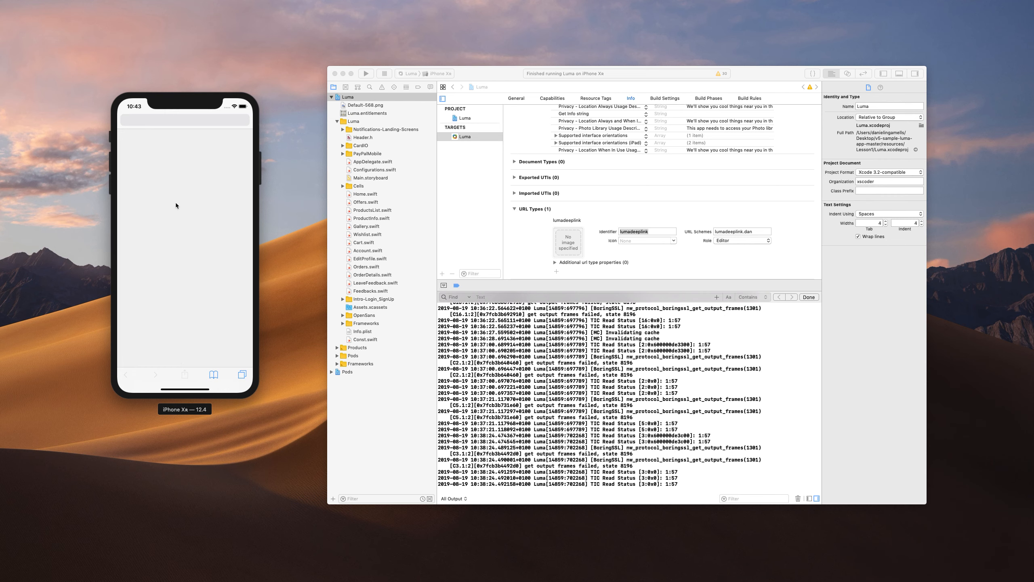
left_click(153, 120)
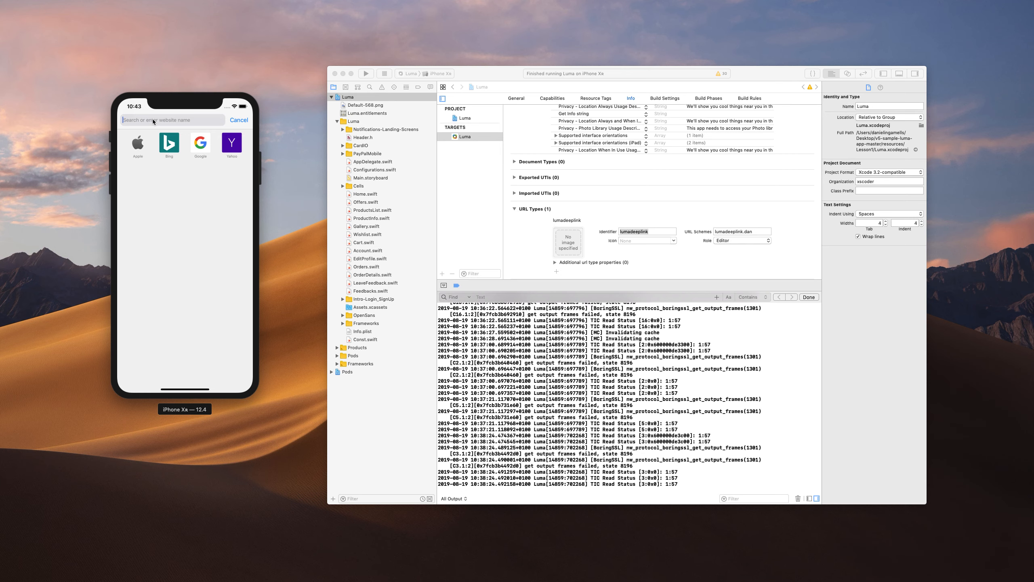
Step: Turn the simulator's automatic pasteboard syncing off and on again
mouse_move(121, 3)
left_click(77, 5)
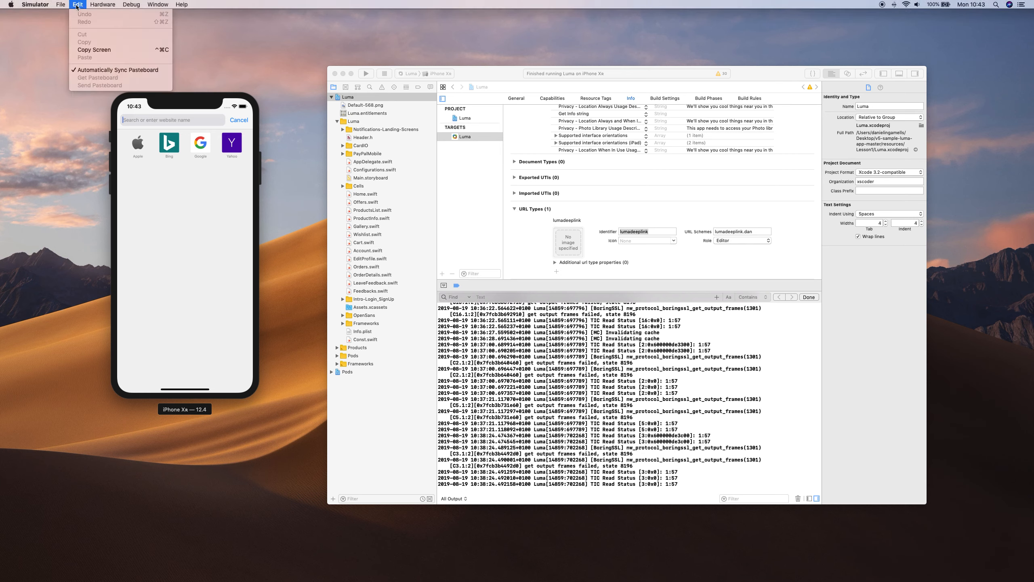
left_click(116, 71)
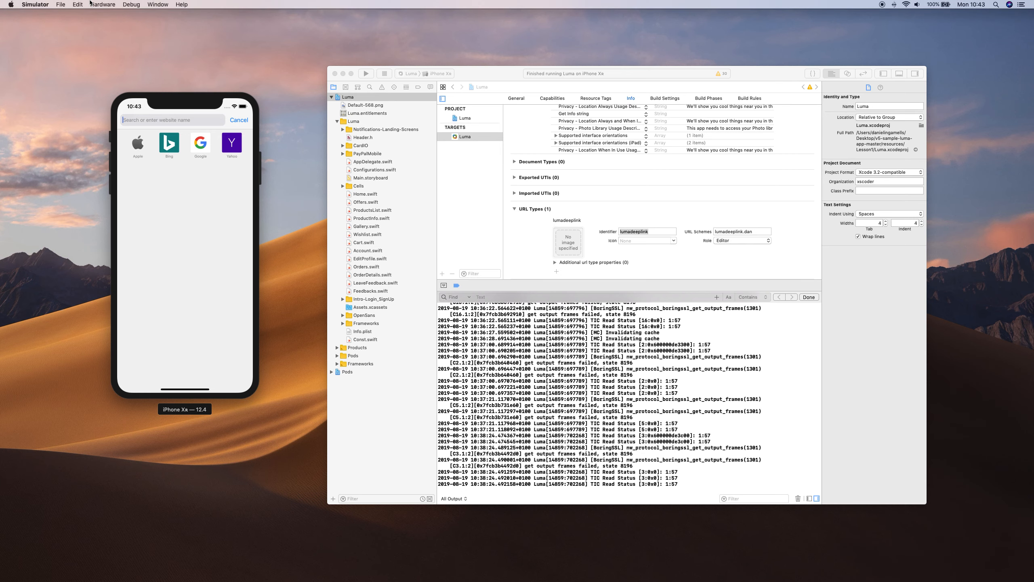
left_click(77, 5)
left_click(116, 69)
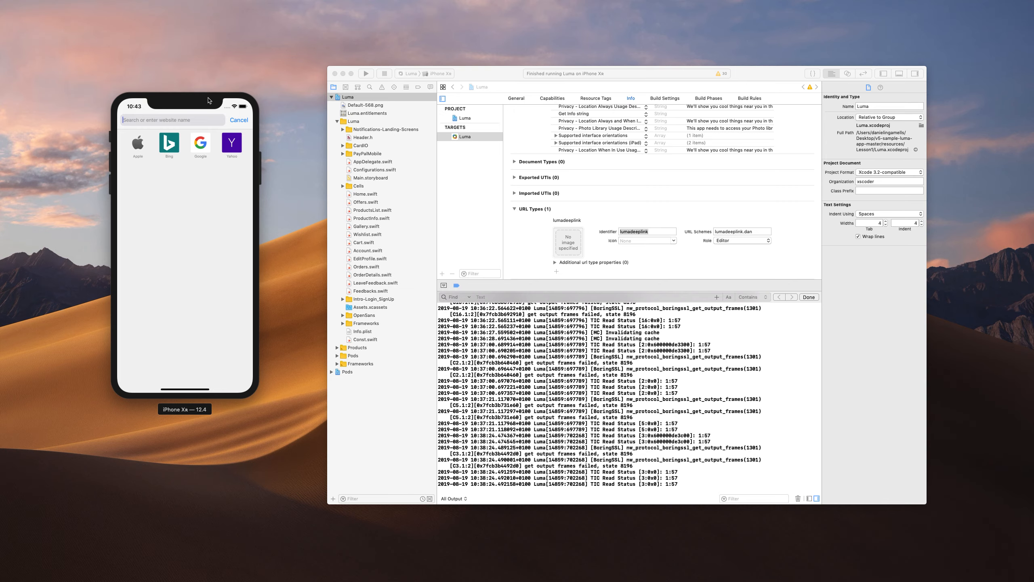
Step: Copy the deep link again, paste the link with its authorization token into the simulator's Safari address field and allow it to open the Luma app
key("ctrl+Right")
left_click(441, 290)
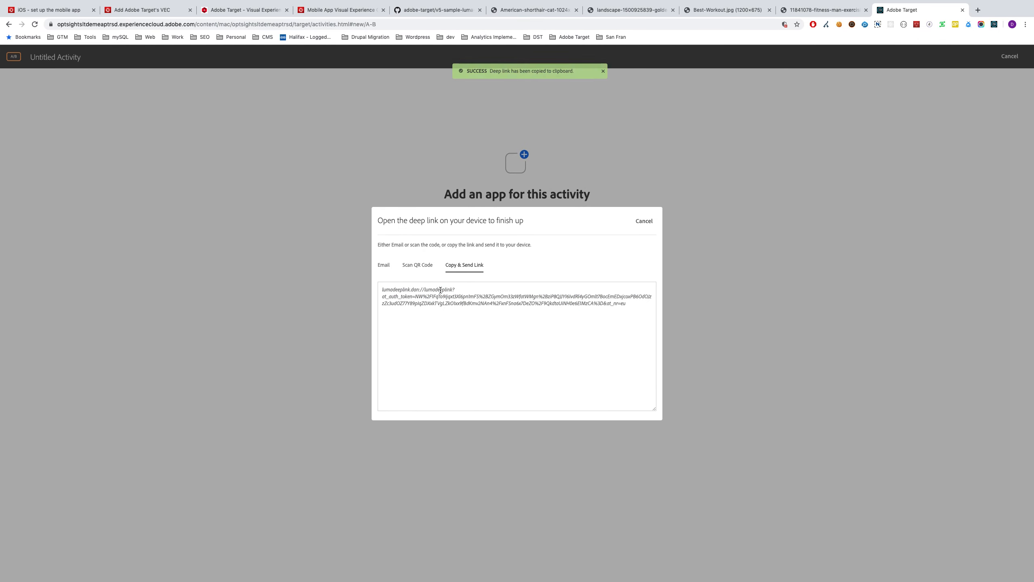
key("ctrl+Left")
left_click(154, 120)
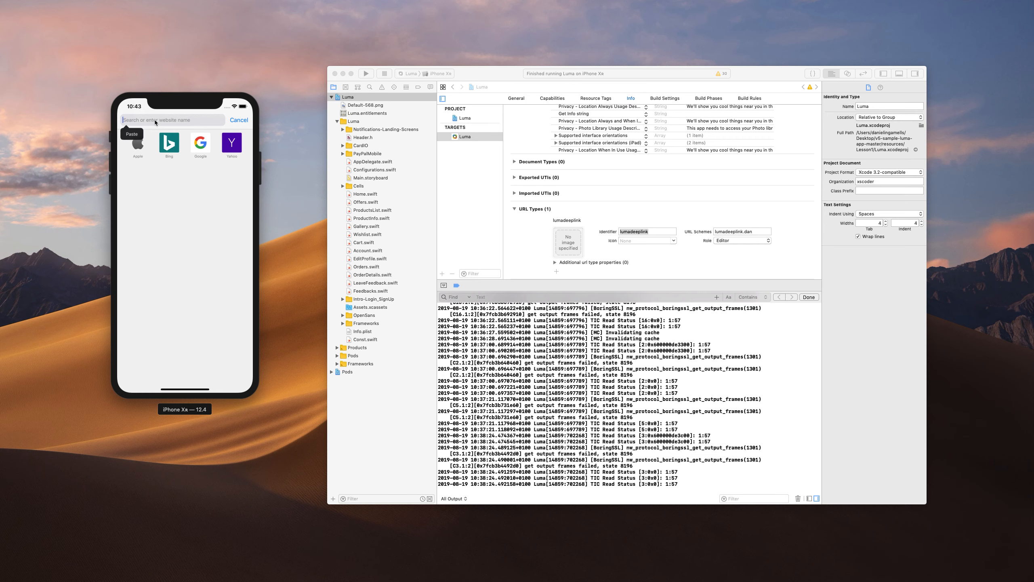
left_click(132, 133)
key("Return")
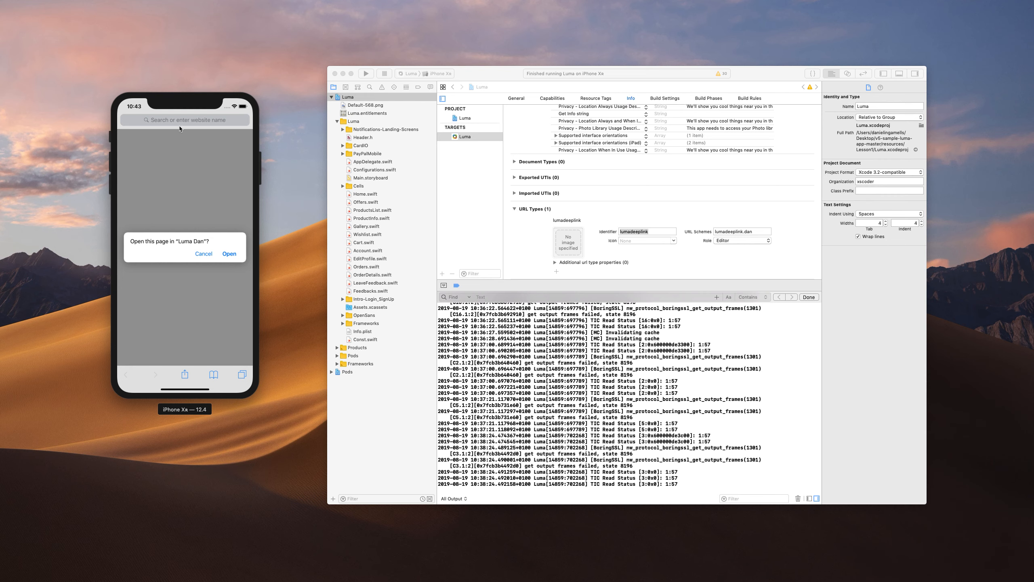
left_click(235, 256)
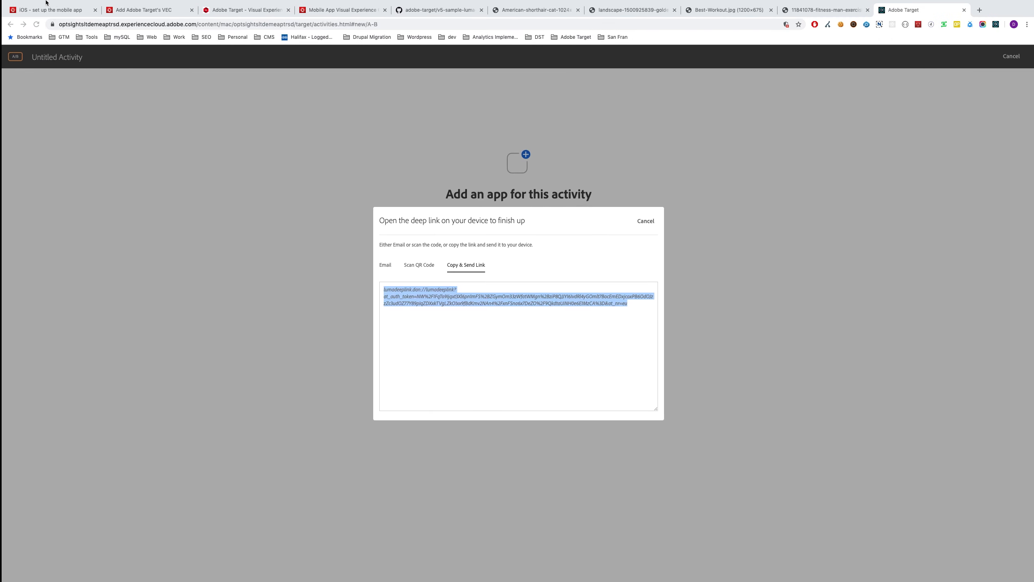
Step: Take the browser out of full-screen mode beside the simulator and bring the Xcode window to the front
left_click(23, 15)
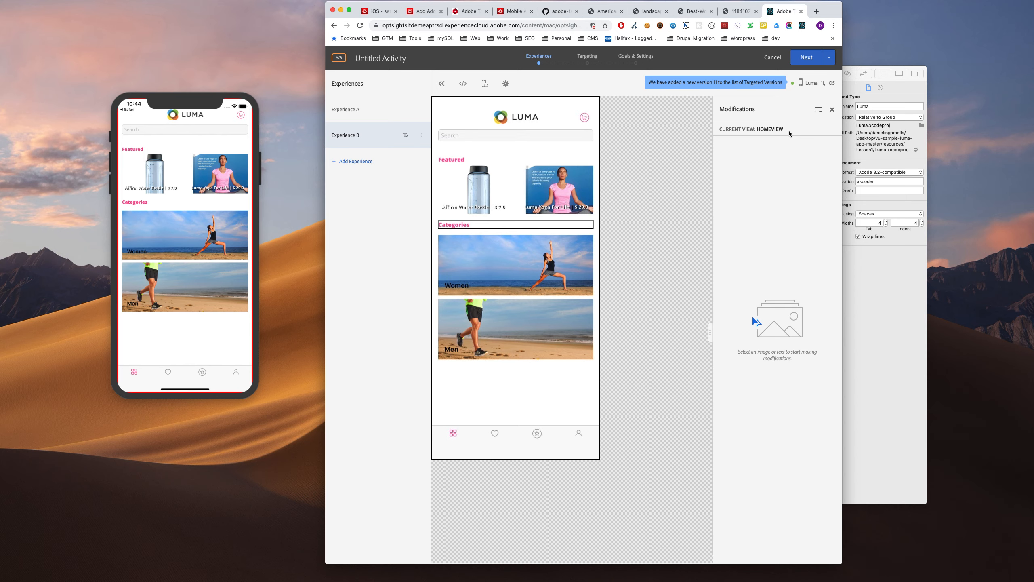
left_click(863, 284)
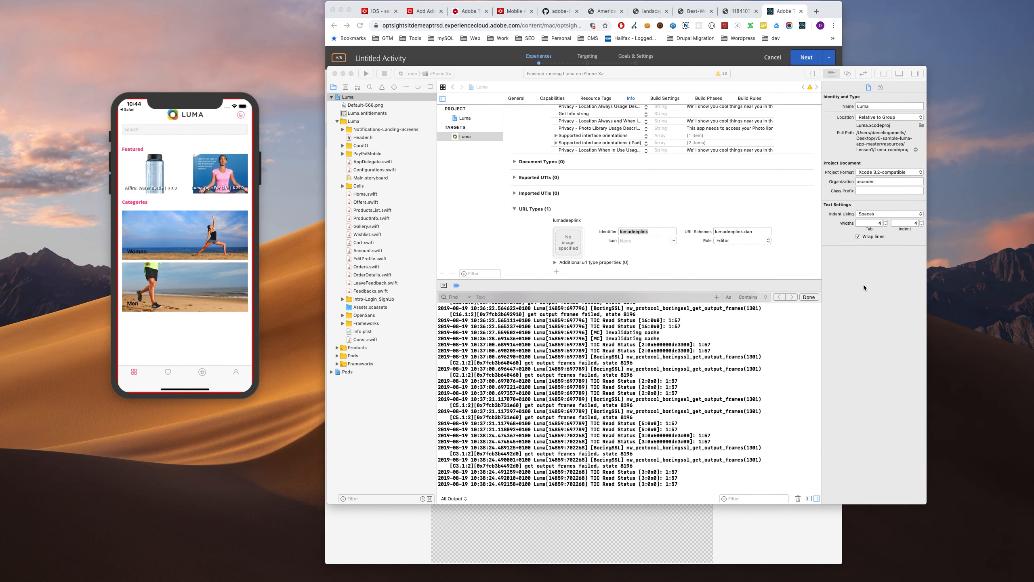
Step: Open Home.swift in the Luma project, examine the viewWillAppear function that sets the "HomeView" target view, and minimise the Xcode window
left_click(363, 194)
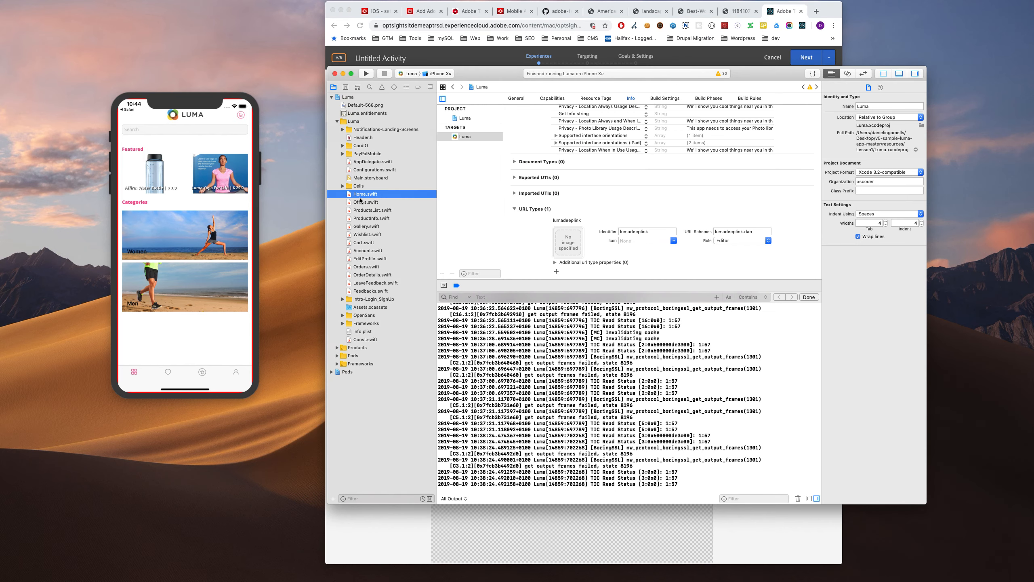
scroll(542, 199, "down", 10)
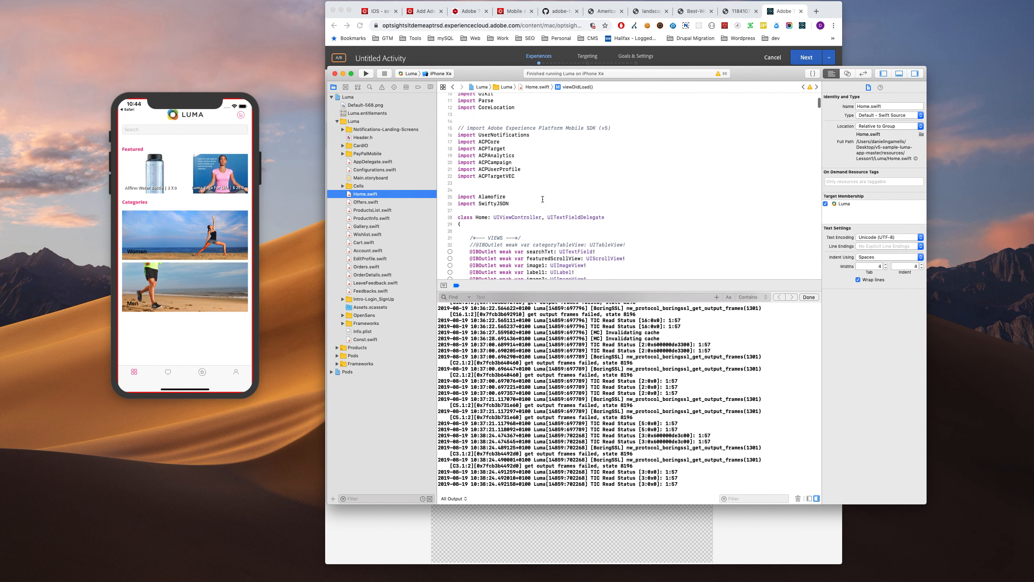
scroll(542, 199, "down", 4)
left_click_drag(502, 198, 445, 180)
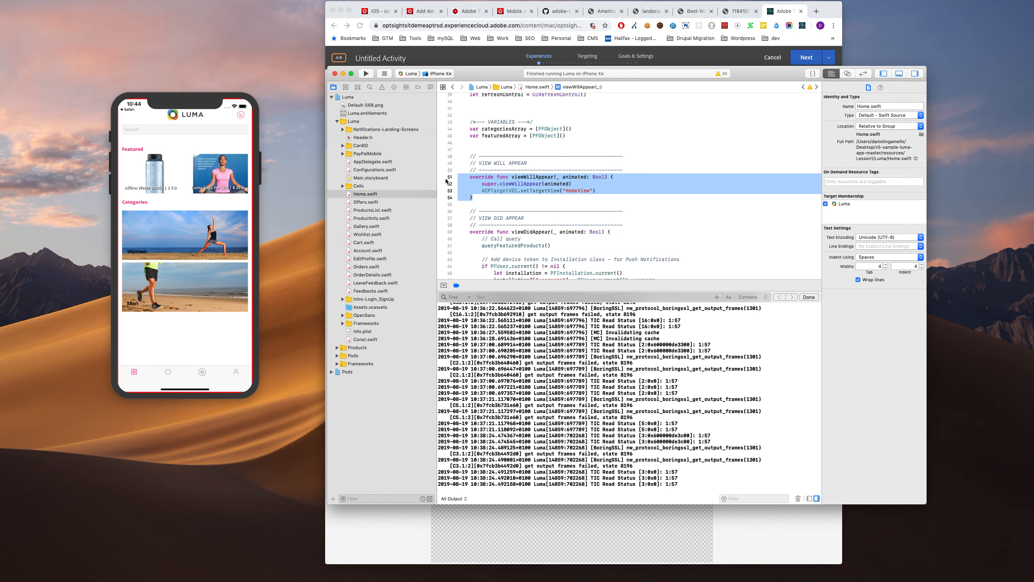
left_click(495, 190)
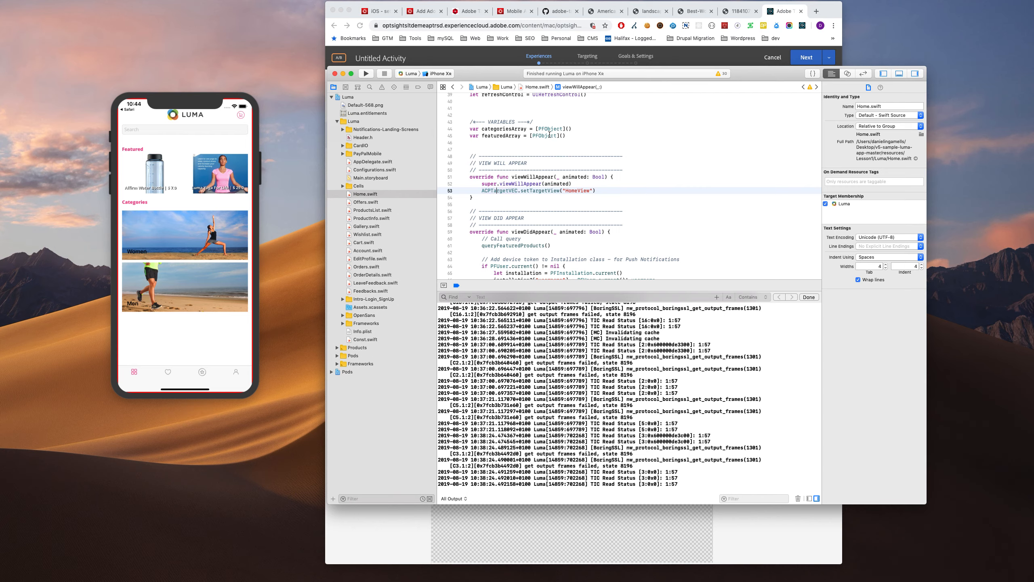
left_click(344, 74)
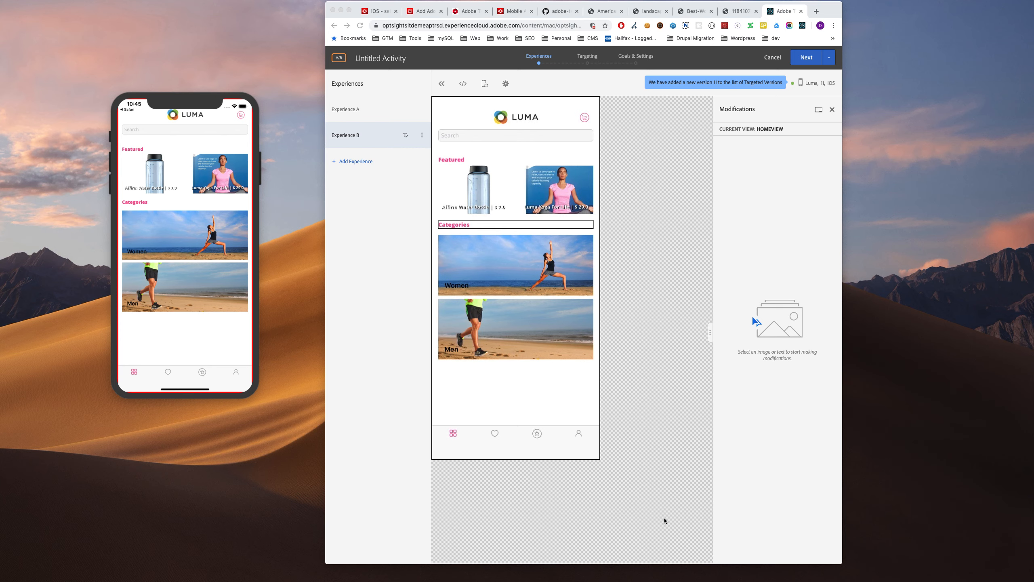
Step: In the simulator, visit the Luma Yoga For Life product and the Women category in turn, returning to the home view after each
mouse_move(625, 2)
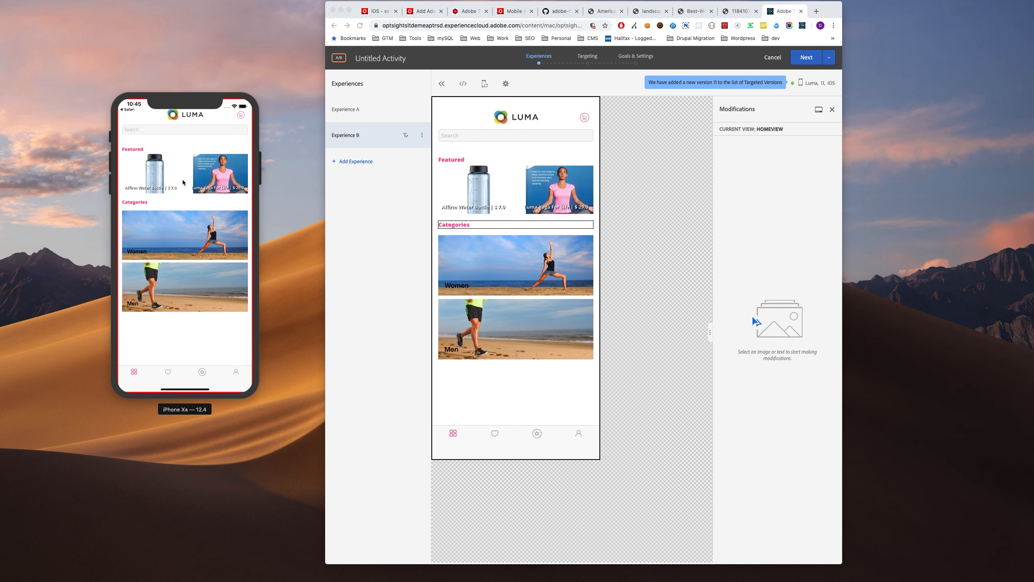
left_click(194, 177)
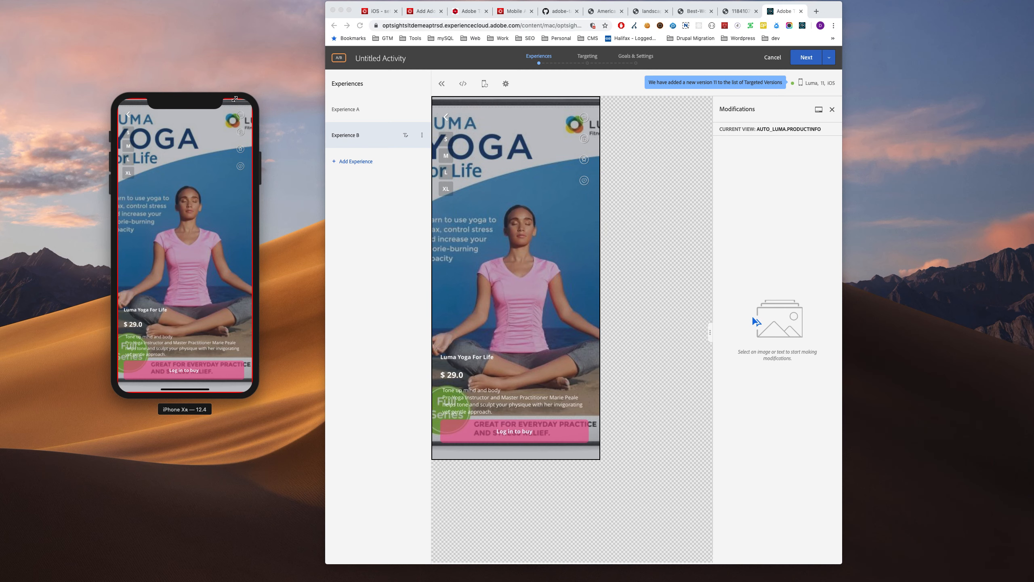
left_click(129, 115)
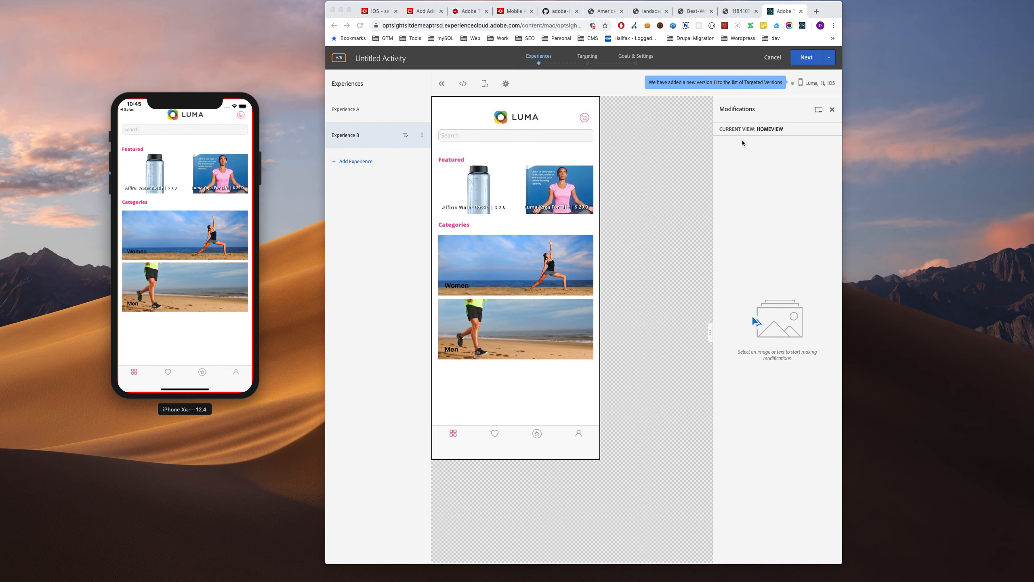
left_click(194, 239)
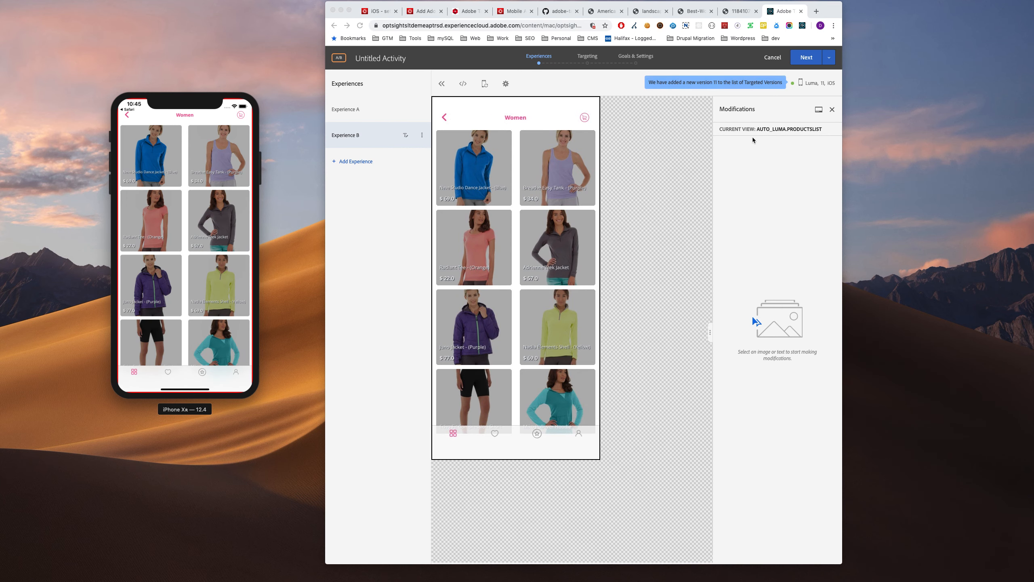
left_click(127, 116)
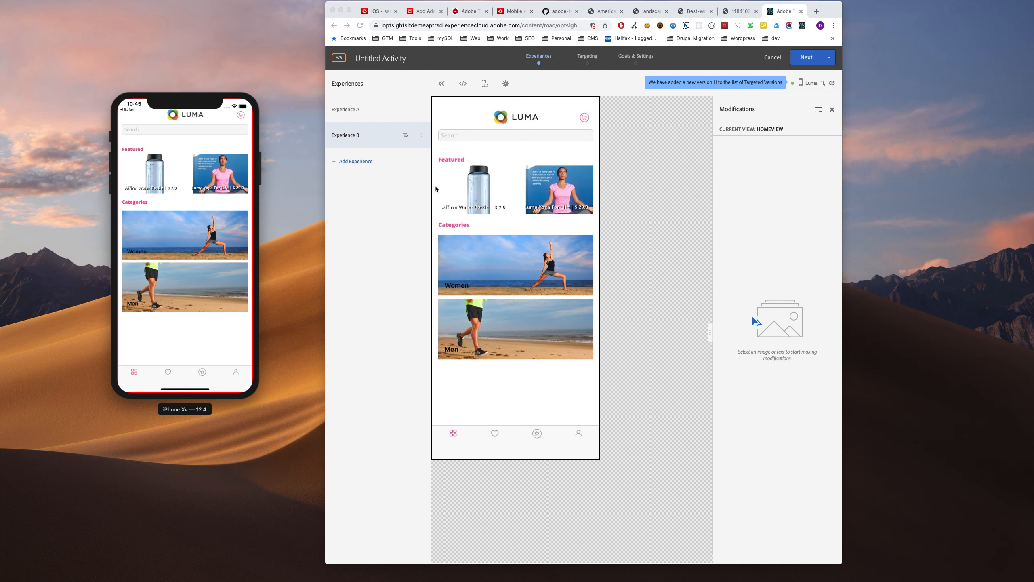
Step: Copy the web address of the push-up photo and use it as the image source of the Men category in Experience B
left_click(493, 264)
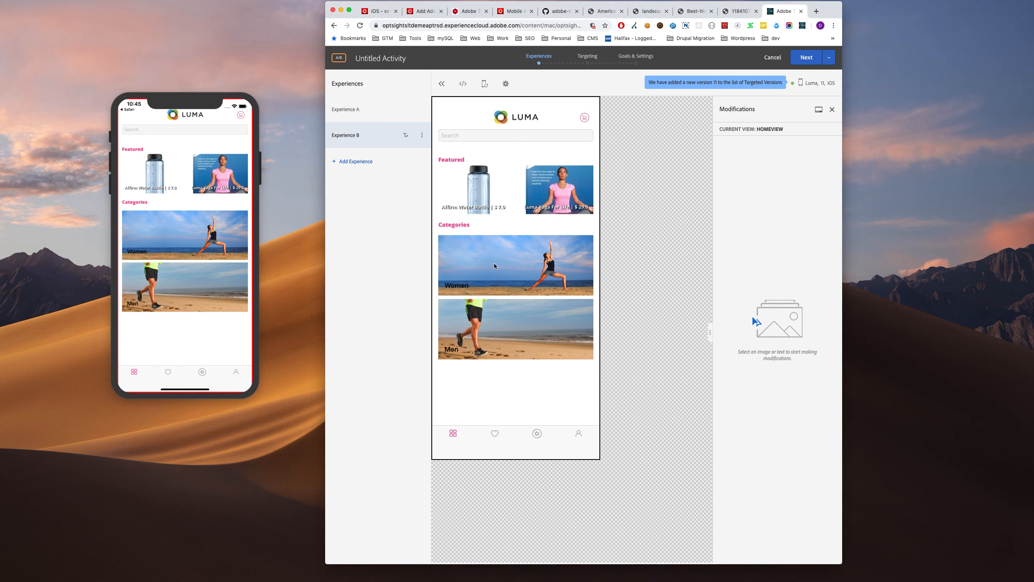
left_click(739, 12)
left_click(564, 29)
key("super+a")
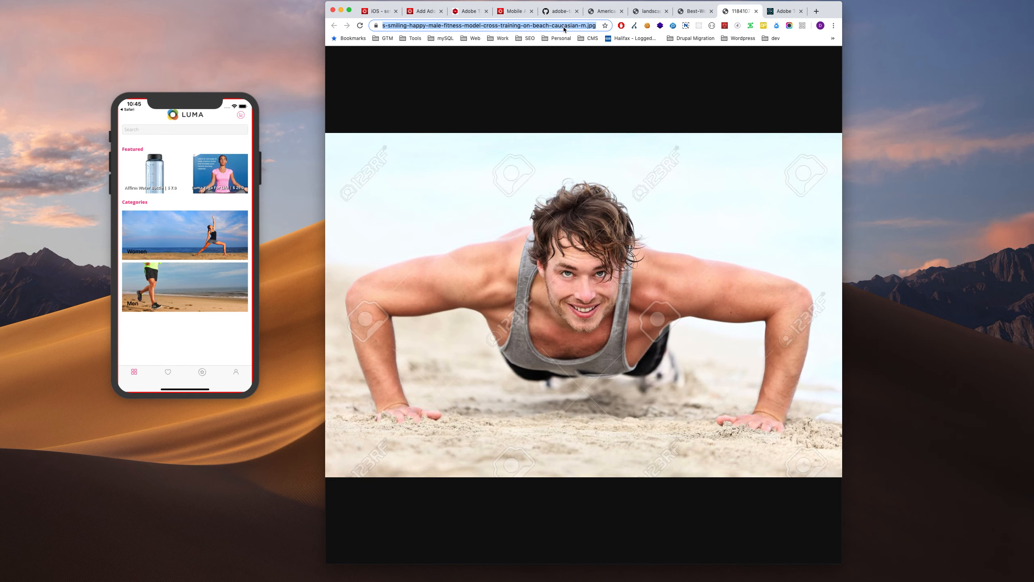
left_click(696, 12)
left_click(782, 11)
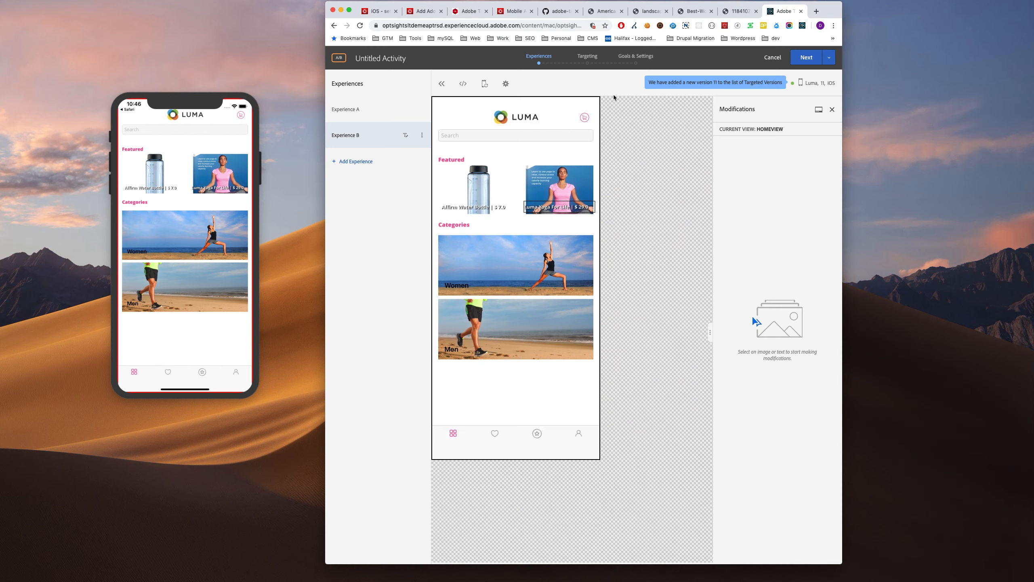
left_click(512, 321)
left_click(525, 346)
left_click(520, 326)
key("super+v")
left_click(706, 278)
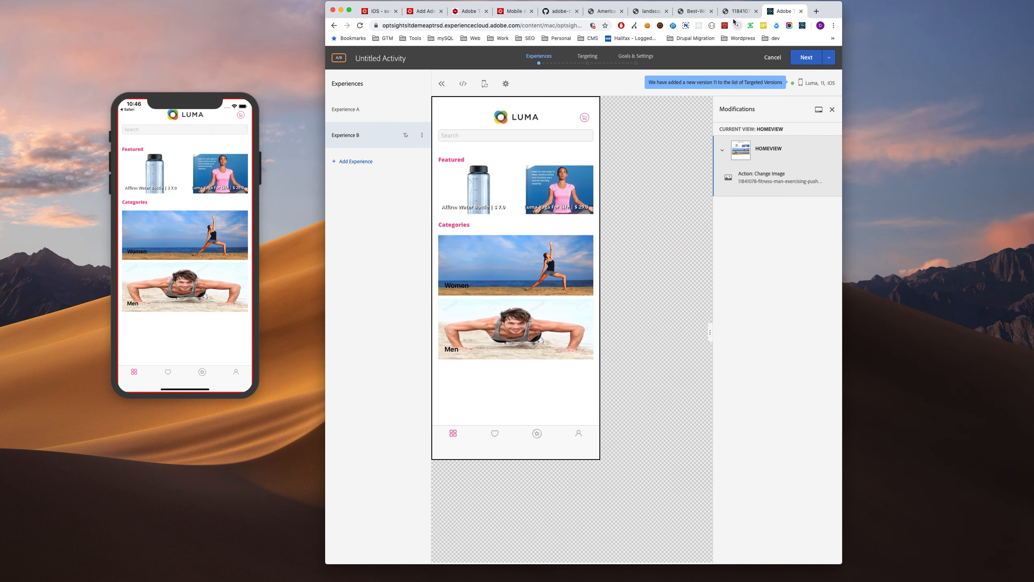
Step: Replace the image source of the Women category with the Best-Workout.jpg address from its browser page
left_click(736, 12)
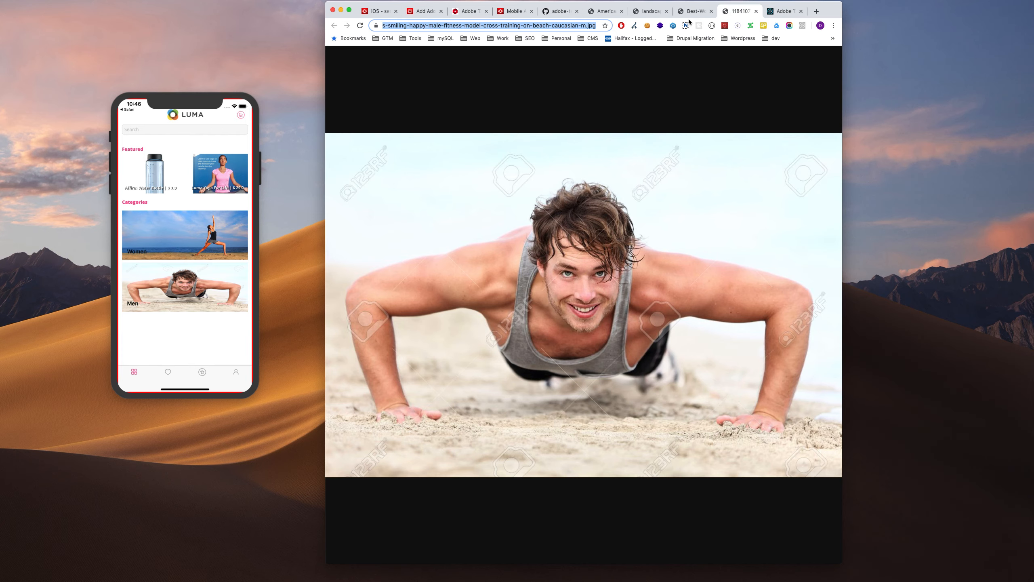
left_click(692, 13)
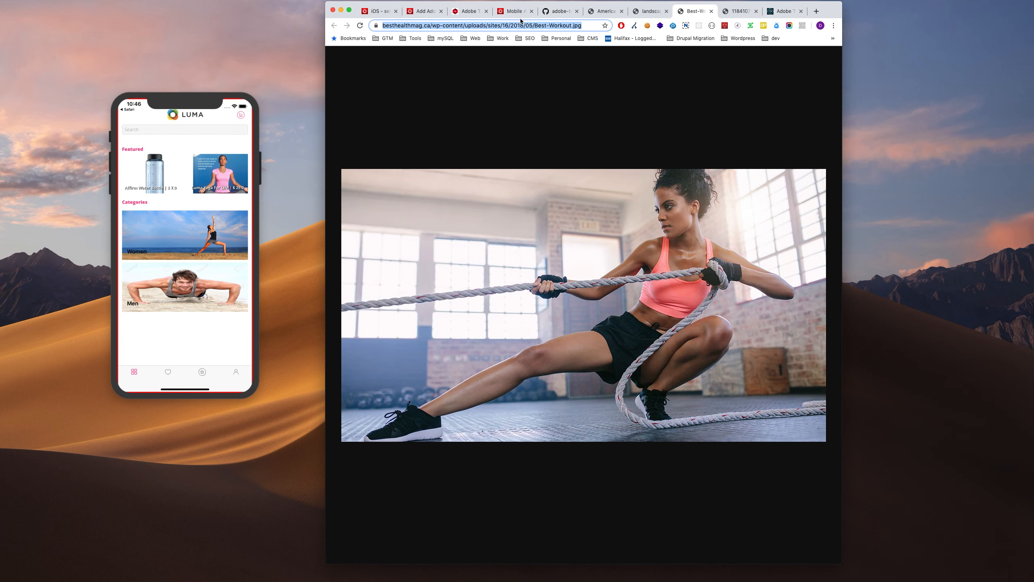
left_click(739, 11)
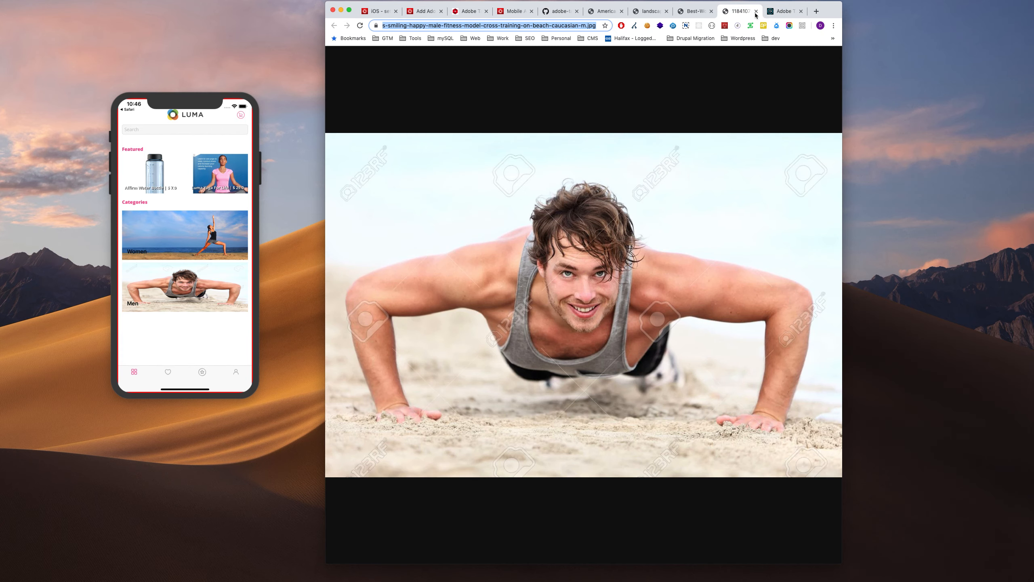
left_click(781, 11)
left_click(513, 261)
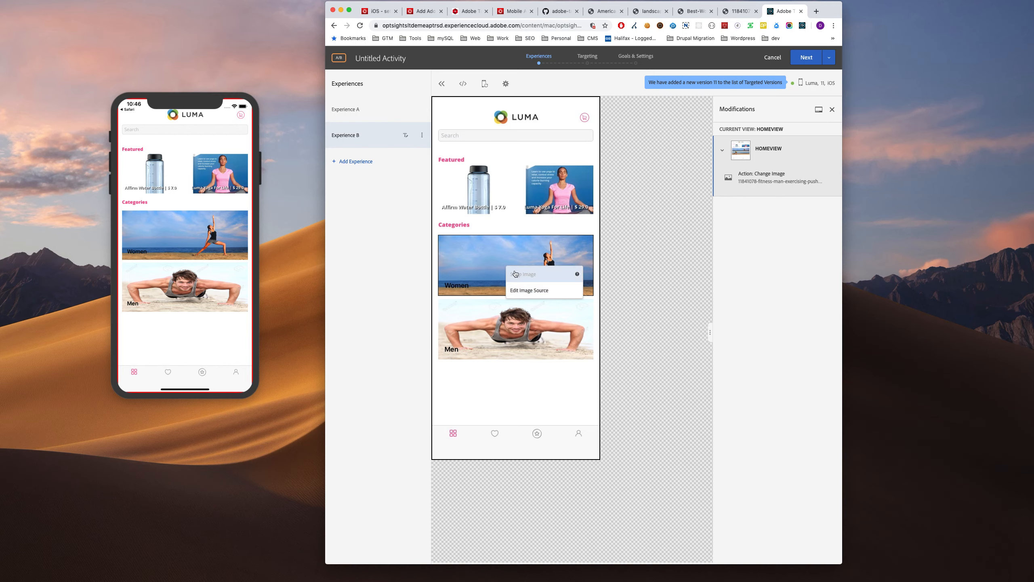
left_click(522, 291)
left_click(529, 325)
key("super+v")
left_click(706, 278)
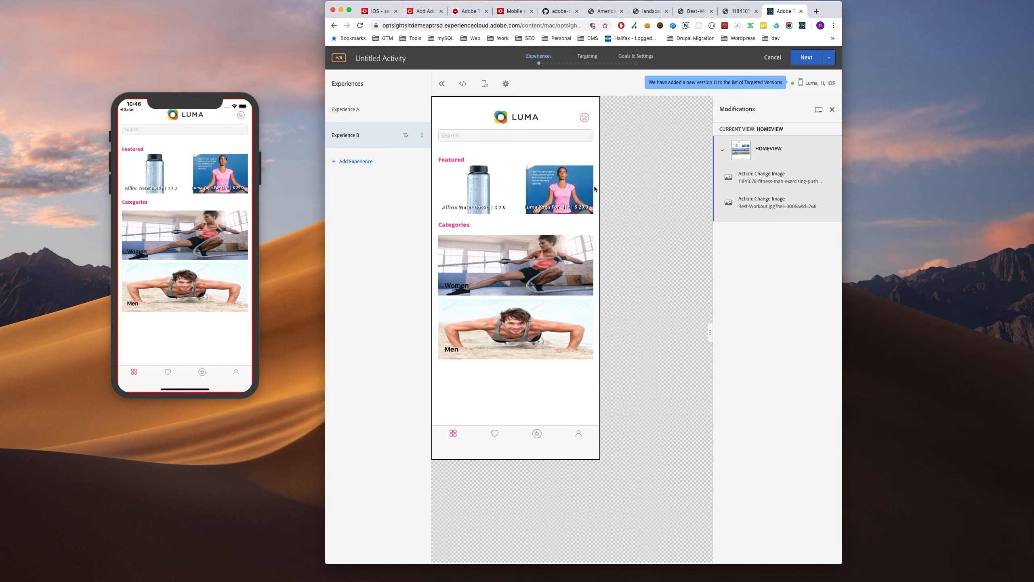
Step: Change the text colour of the Women label to the light Lavender shade and save the text edit
left_click(455, 290)
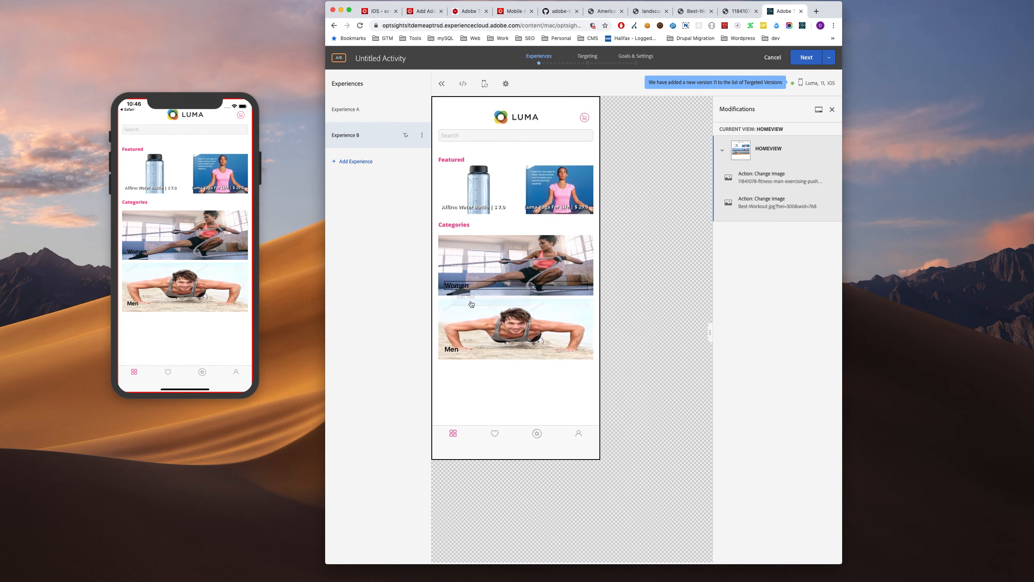
left_click(470, 300)
left_click_drag(370, 147, 342, 145)
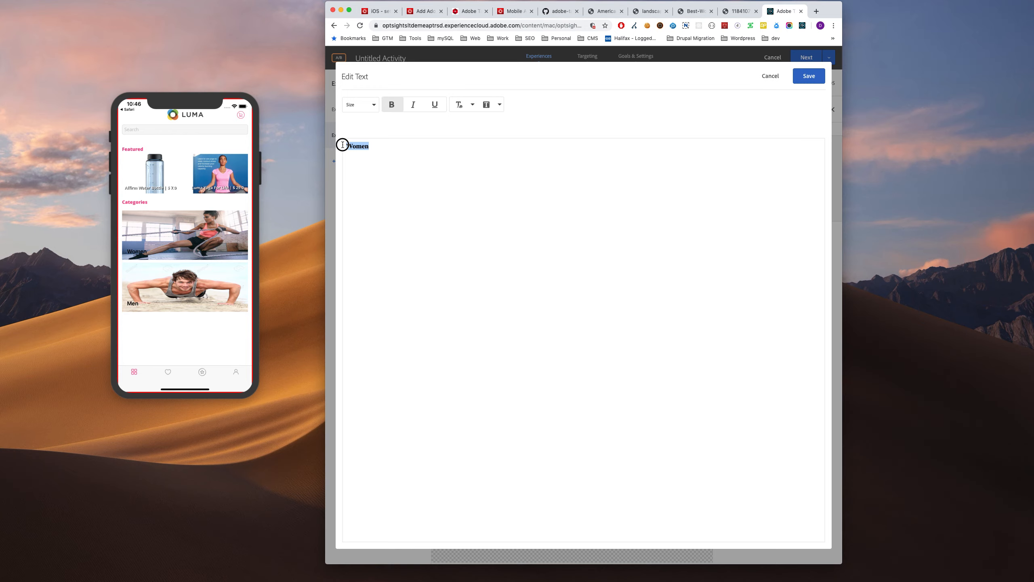
left_click(468, 104)
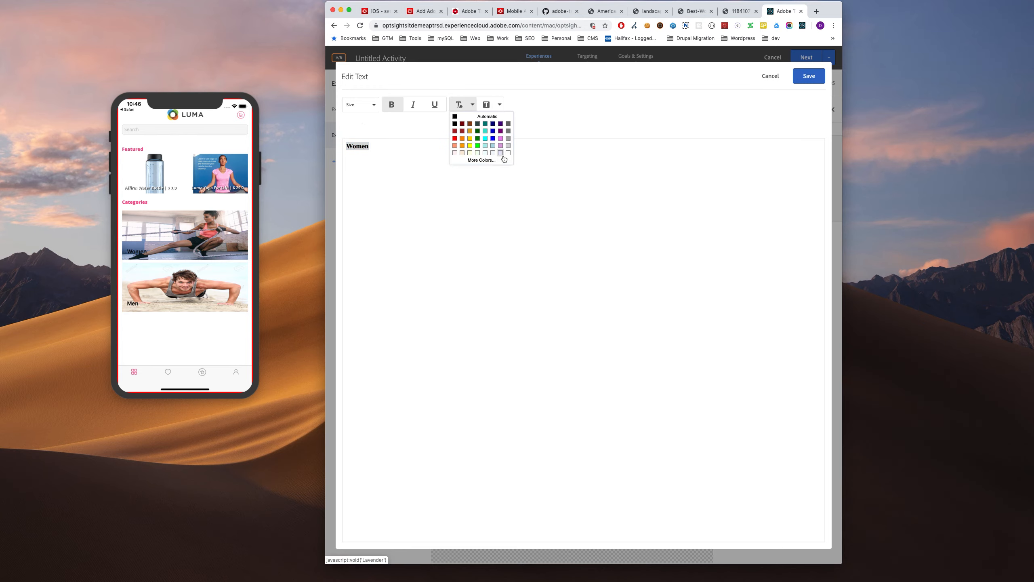
left_click(503, 156)
left_click(804, 81)
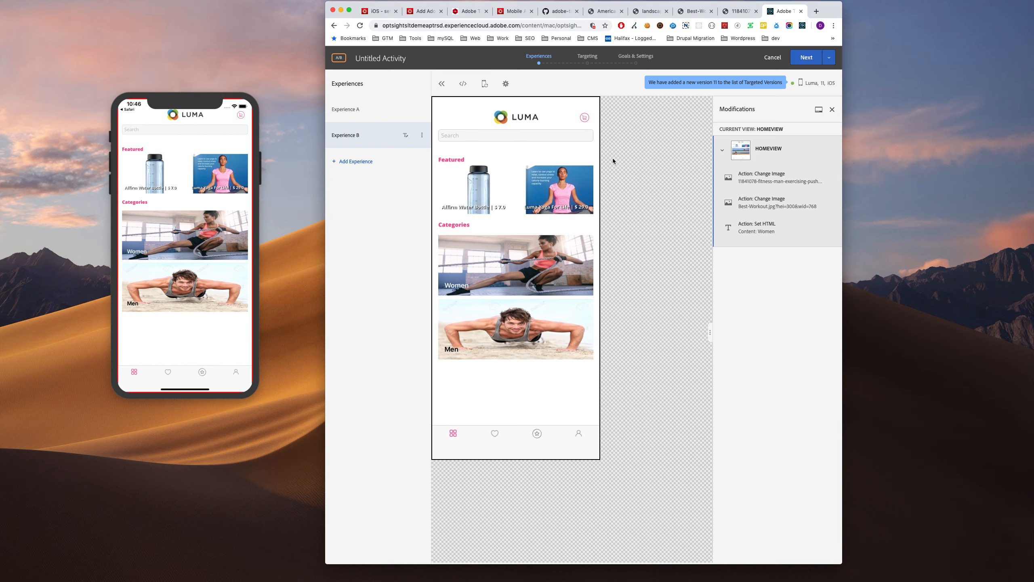
Step: In the targeting stage, allocate 100% of traffic to Experience B and 0% to Experience A, and continue to the goals and settings
left_click(808, 57)
double_click(685, 160)
type("10")
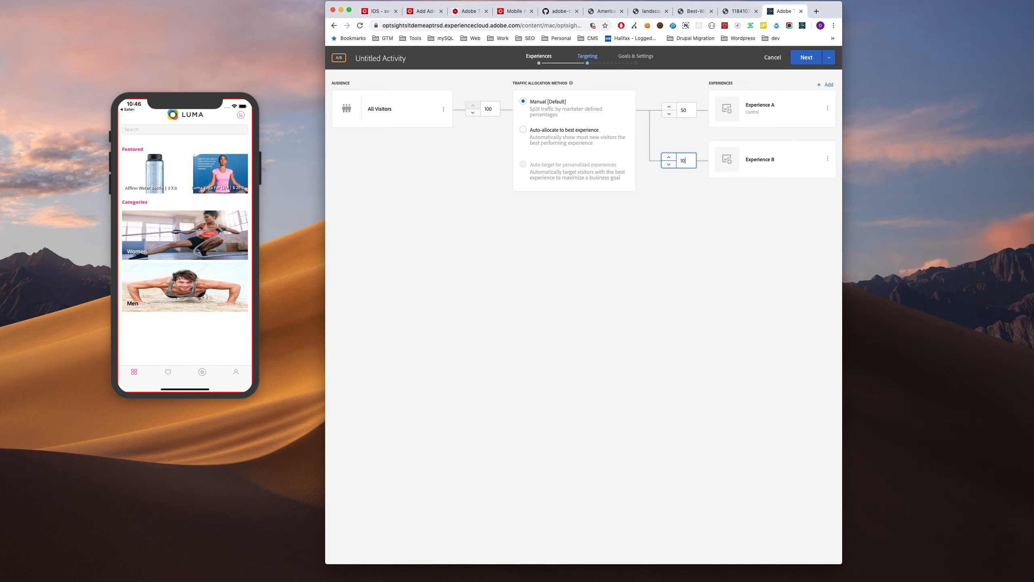
type("0")
left_click(681, 111)
left_click(805, 57)
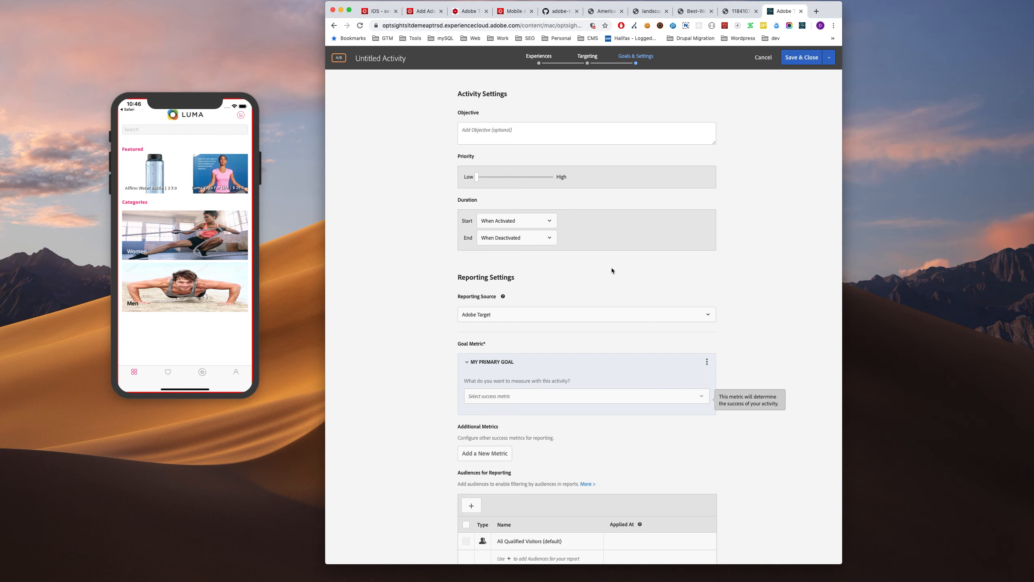
Step: Set the primary goal metric to Engagement, measured by Custom Scoring
scroll(612, 269, "down", 5)
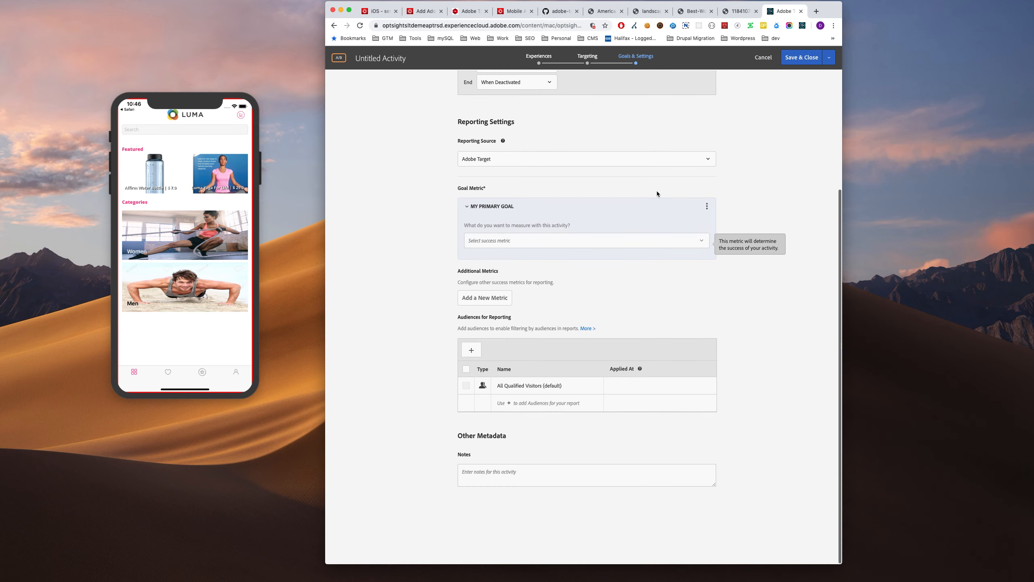
left_click(619, 246)
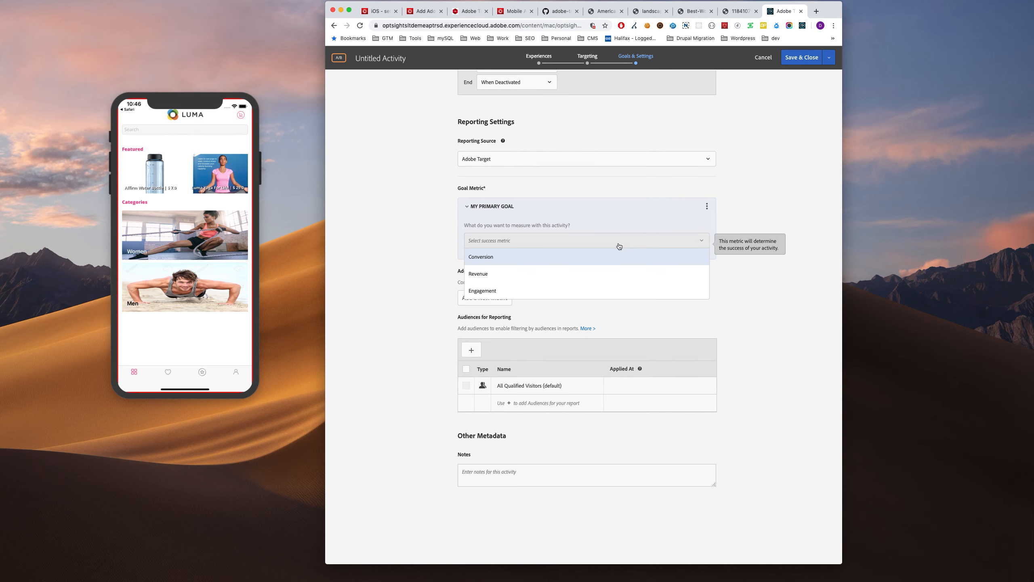
left_click(565, 287)
left_click(545, 273)
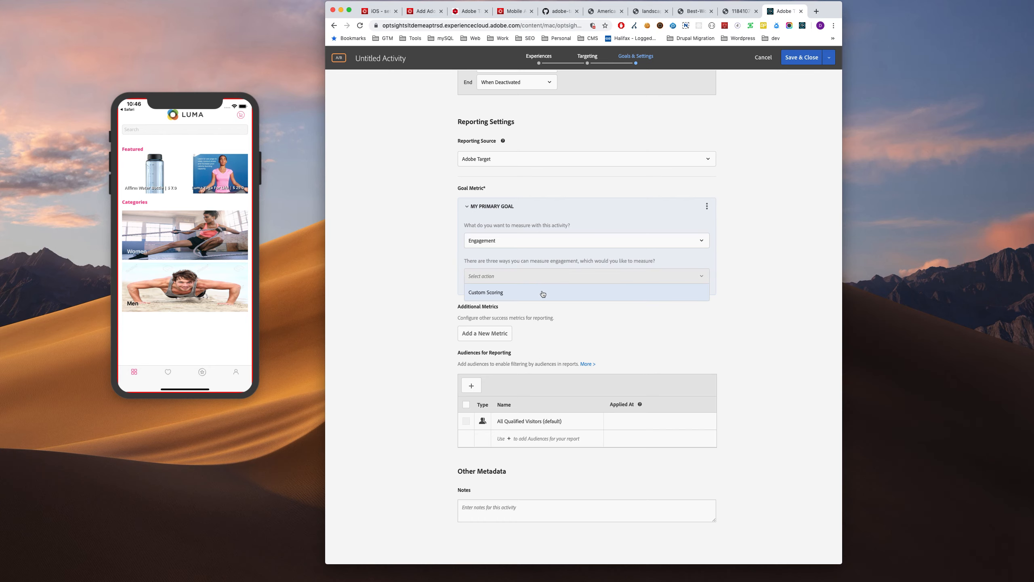
left_click(542, 293)
Step: Save the activity under the name "Target VEC SDK V5" and activate it
scroll(771, 275, "up", 5)
left_click(388, 58)
type("Target ")
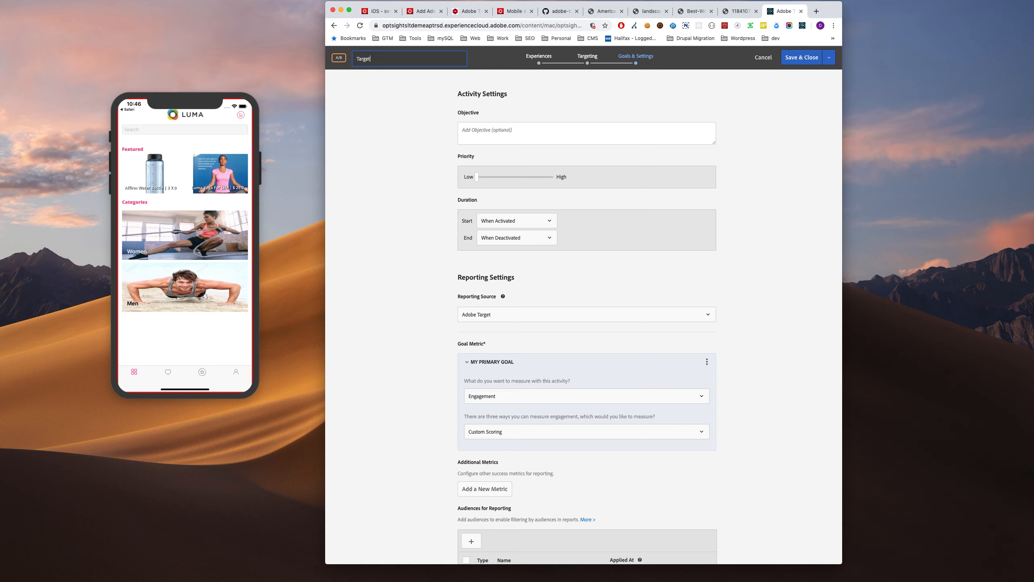
type("VEC SDK V5")
left_click(809, 57)
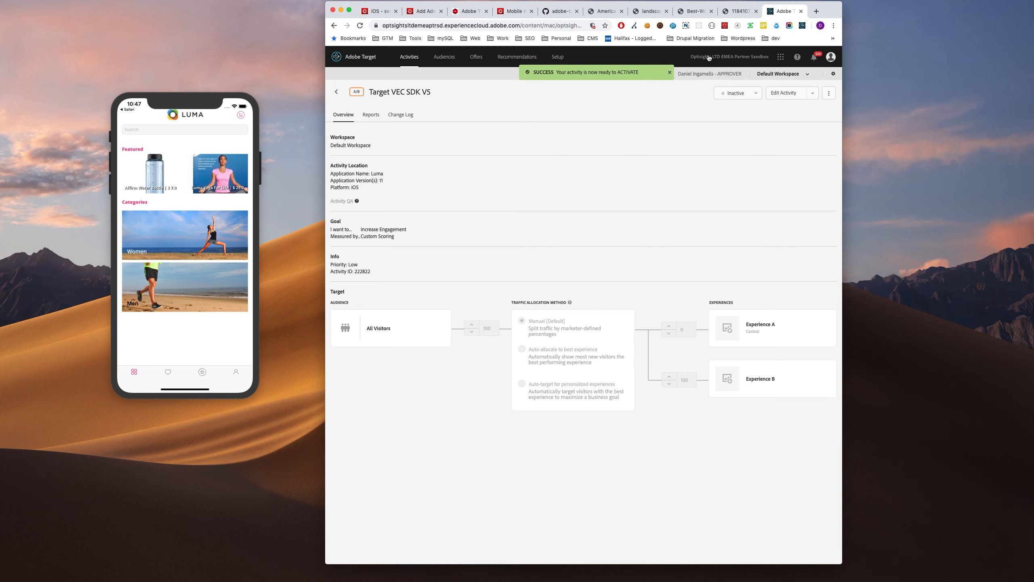
left_click(750, 94)
left_click(741, 111)
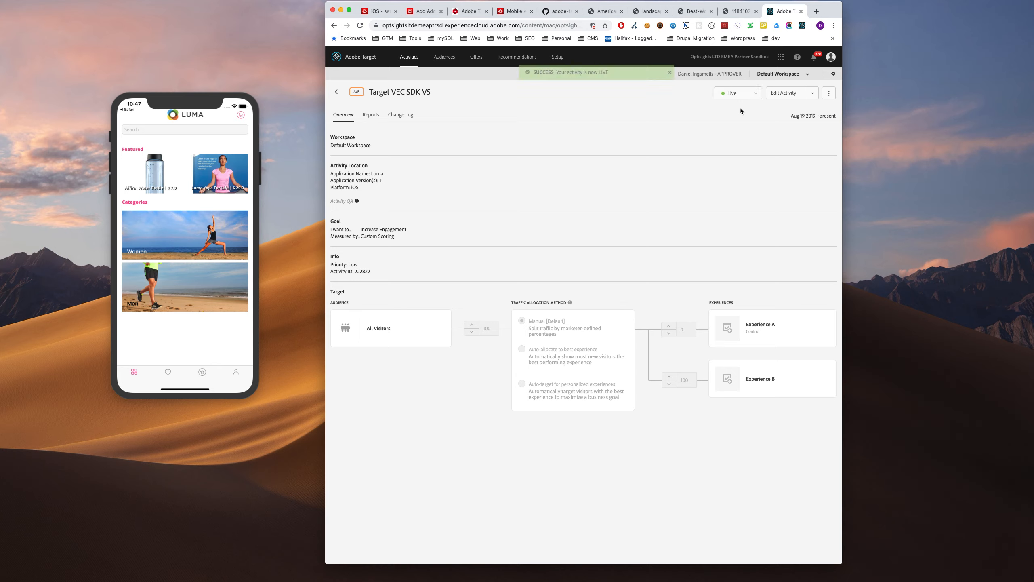
Step: Leave the Luma app in the simulator and delete it from the home screen
left_click(190, 388)
left_click_drag(183, 384, 237, 185)
left_click_drag(172, 262, 201, 152)
left_click(229, 131)
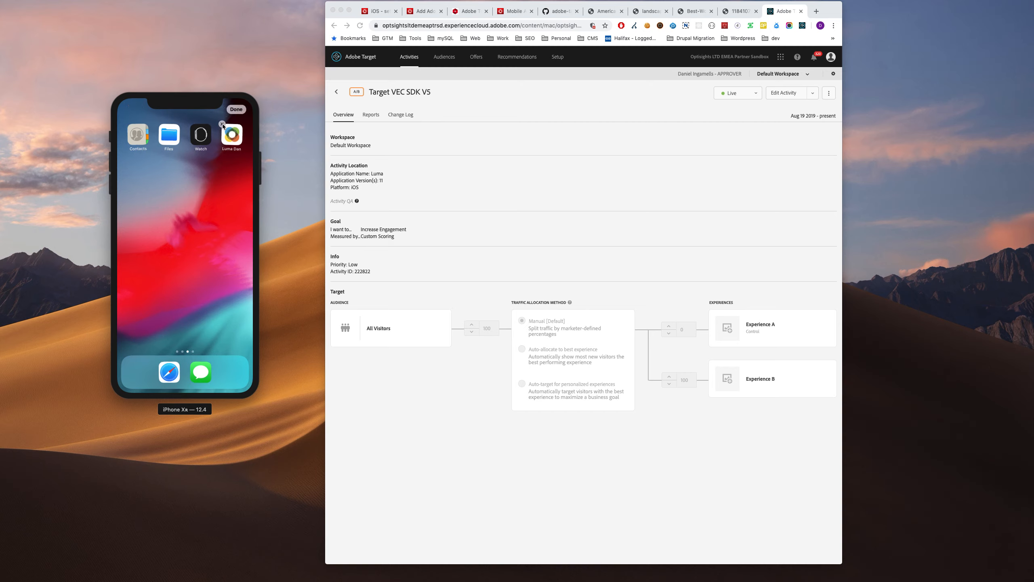
left_click(222, 124)
left_click(214, 265)
Step: Minimise the browser, restore the Xcode window and run the Luma project on the iPhone simulator again
left_click(341, 10)
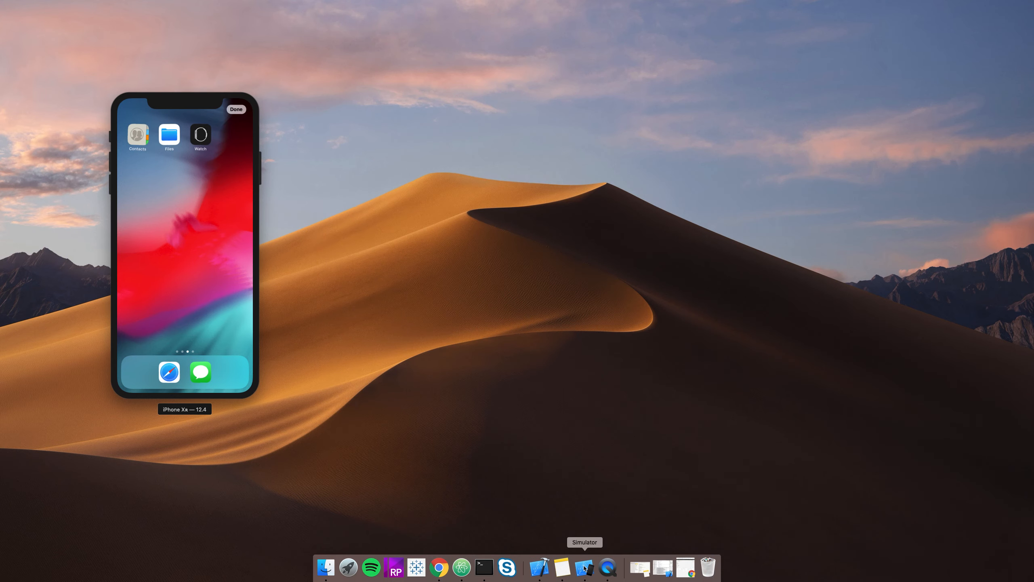
left_click(540, 567)
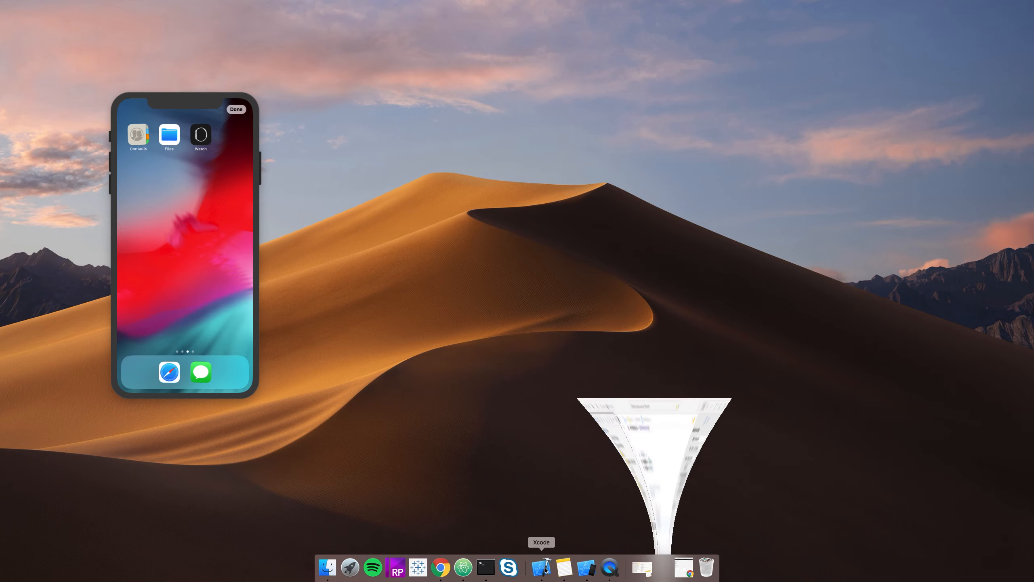
left_click(366, 74)
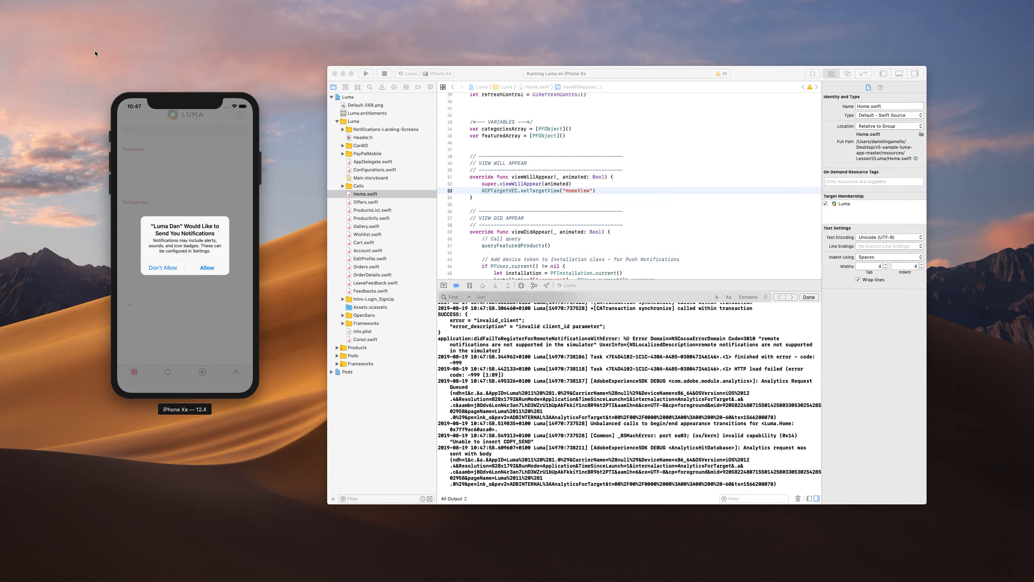
Step: Allow the Luma app to send notifications and enlarge the Xcode debug console
left_click(207, 267)
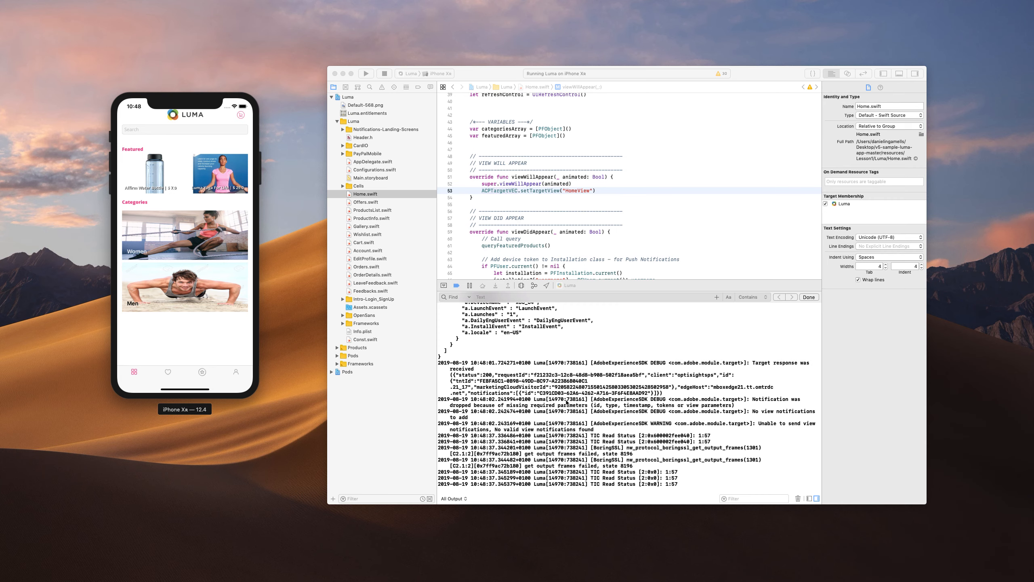
scroll(549, 383, "up", 10)
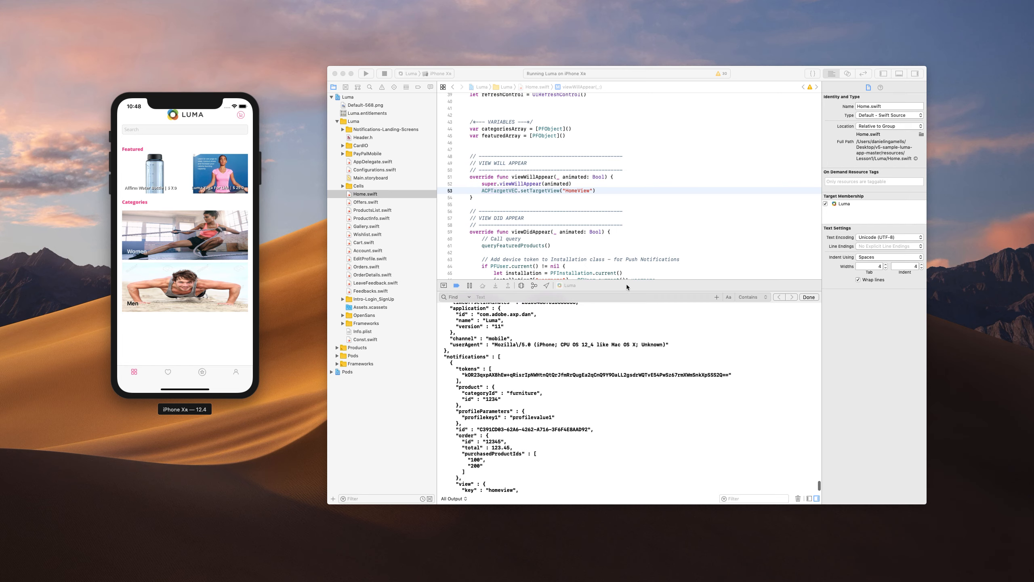
left_click_drag(630, 282, 645, 179)
Step: Examine the homeview Target request in the console log, from the Marketing Cloud visitor ID to the a.Launches parameter
scroll(534, 379, "down", 15)
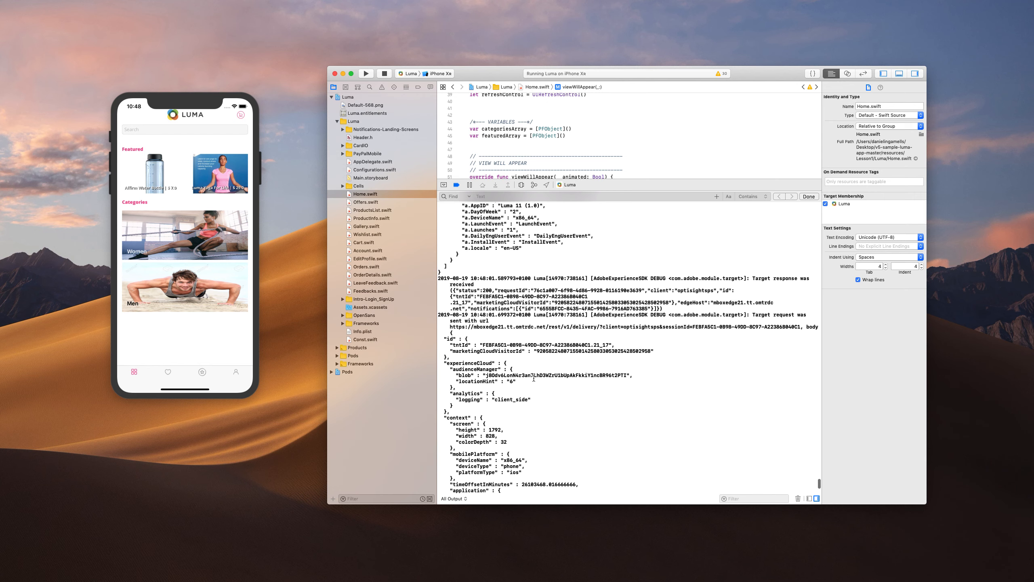
scroll(534, 378, "down", 7)
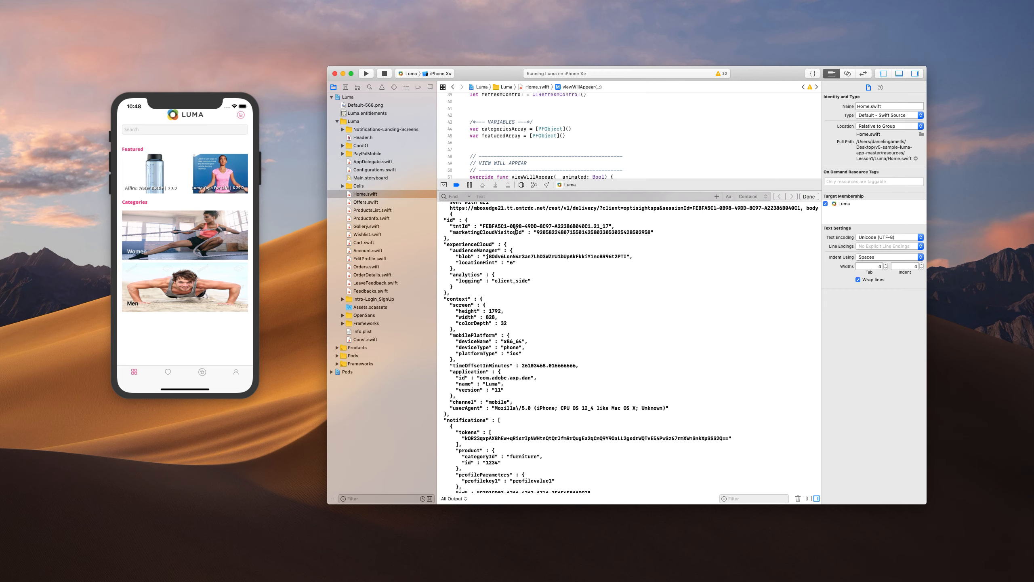
left_click_drag(536, 231, 640, 231)
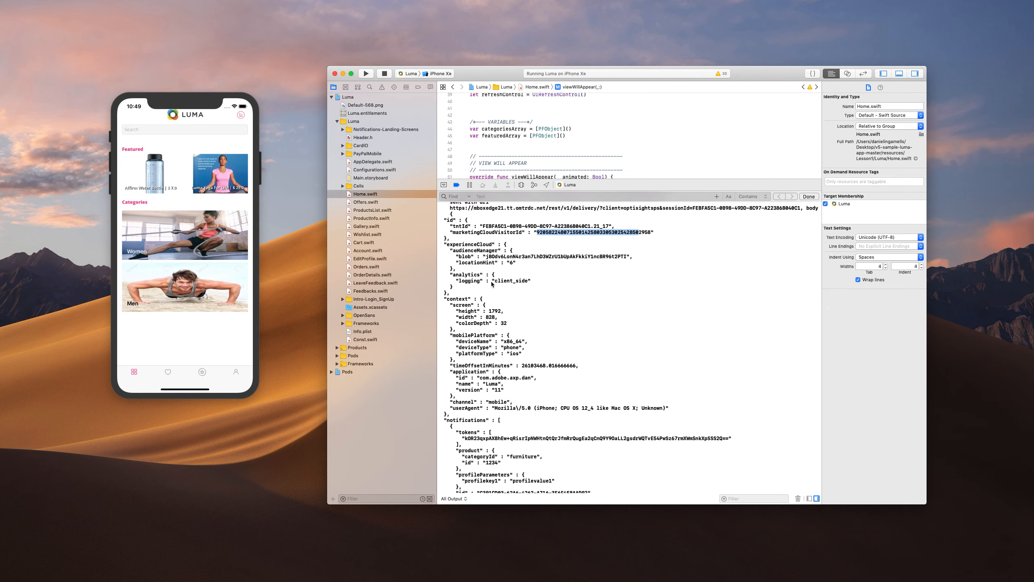
scroll(528, 310, "down", 5)
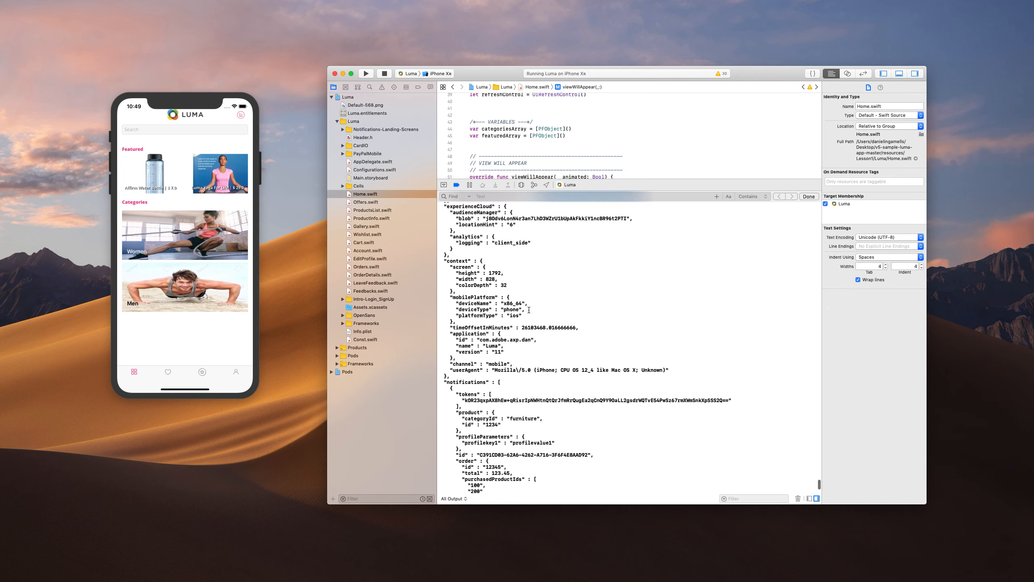
scroll(529, 310, "down", 1)
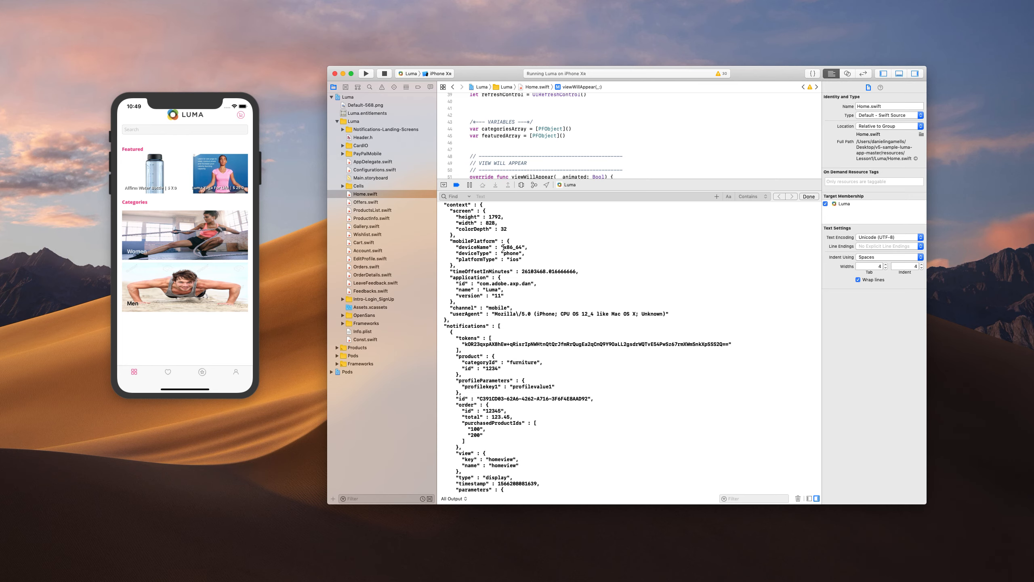
scroll(556, 333, "down", 8)
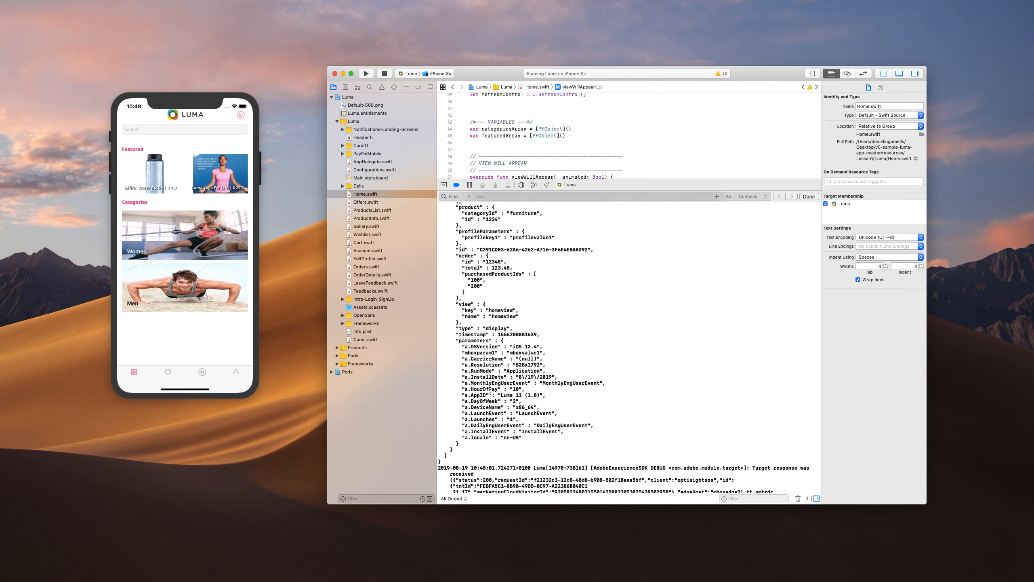
left_click_drag(466, 419, 518, 419)
left_click(548, 416)
left_click_drag(464, 419, 534, 419)
Step: Switch to Adobe Target in the browser, make it full screen and start a new audience named "First App Load"
left_click(450, 562)
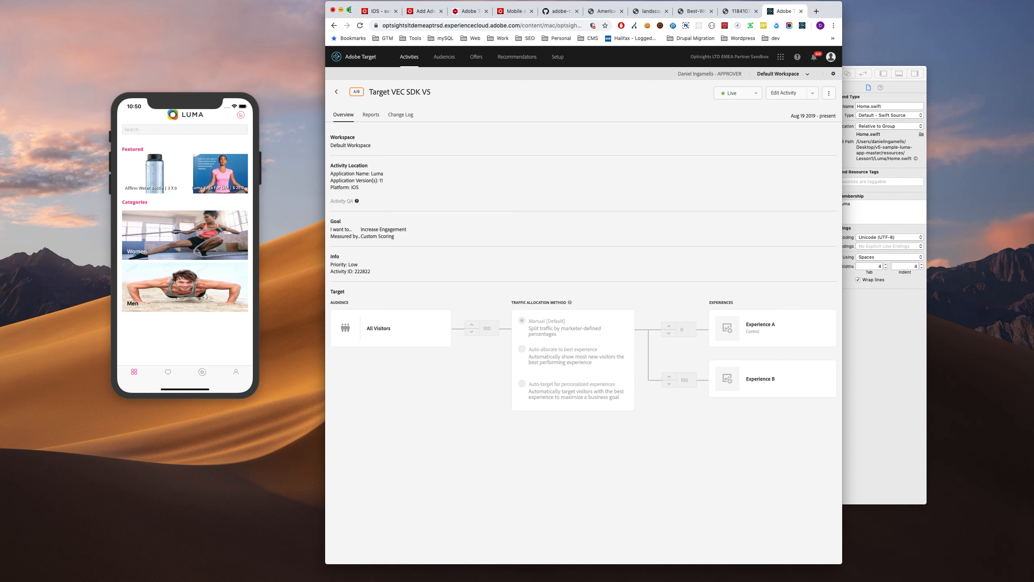
left_click(349, 10)
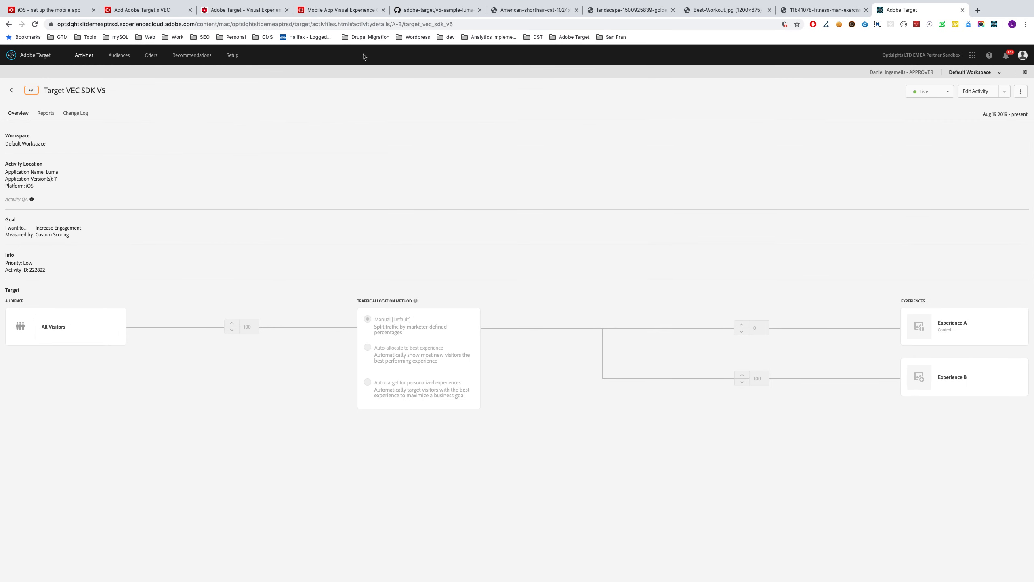
left_click(116, 57)
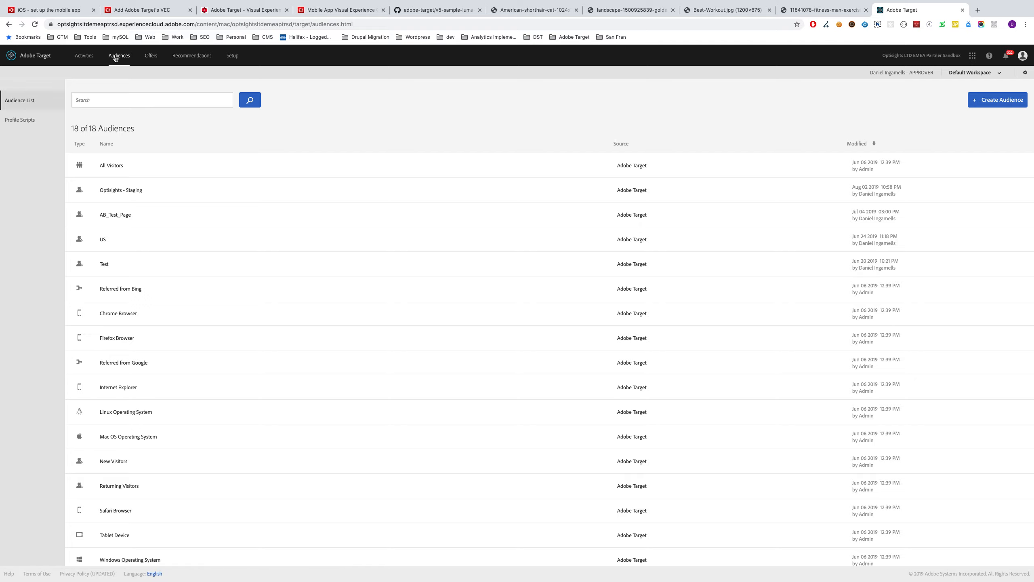
left_click(981, 99)
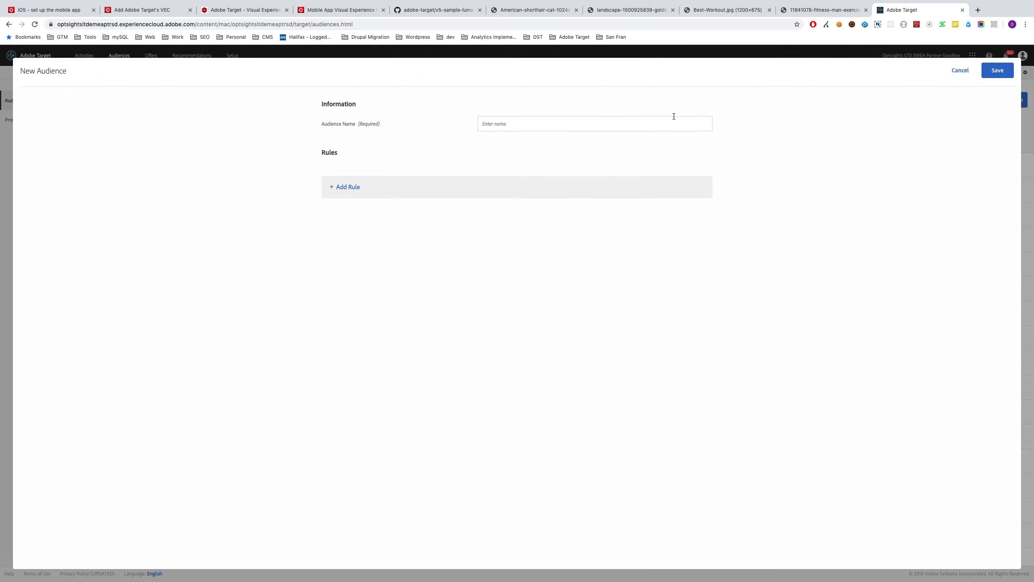
left_click(535, 122)
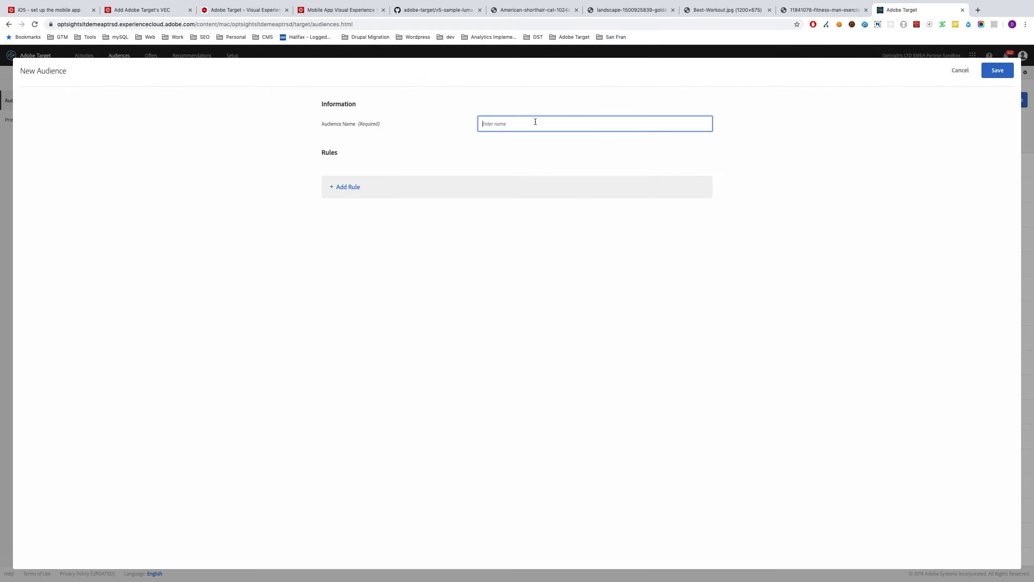
type("First App Load")
Step: Add a Custom rule to the audience and look up its parameter with "a.L"
left_click(357, 189)
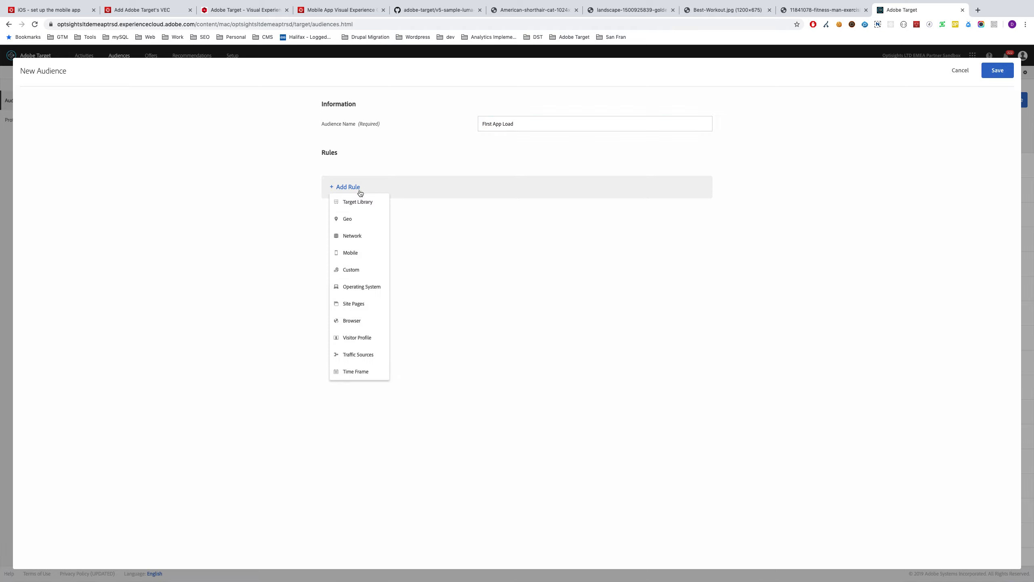
left_click(381, 277)
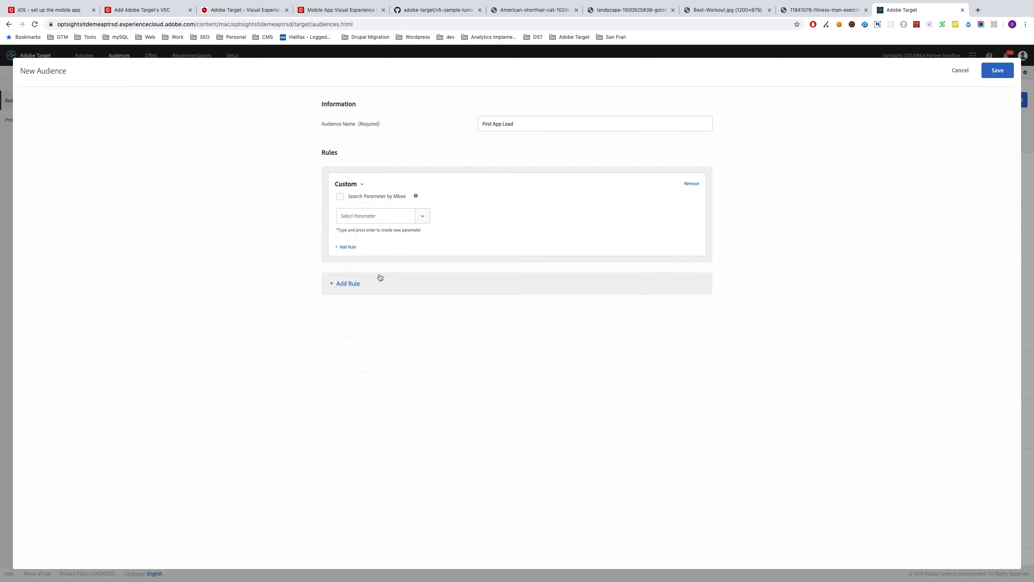
left_click(371, 221)
type("a.L")
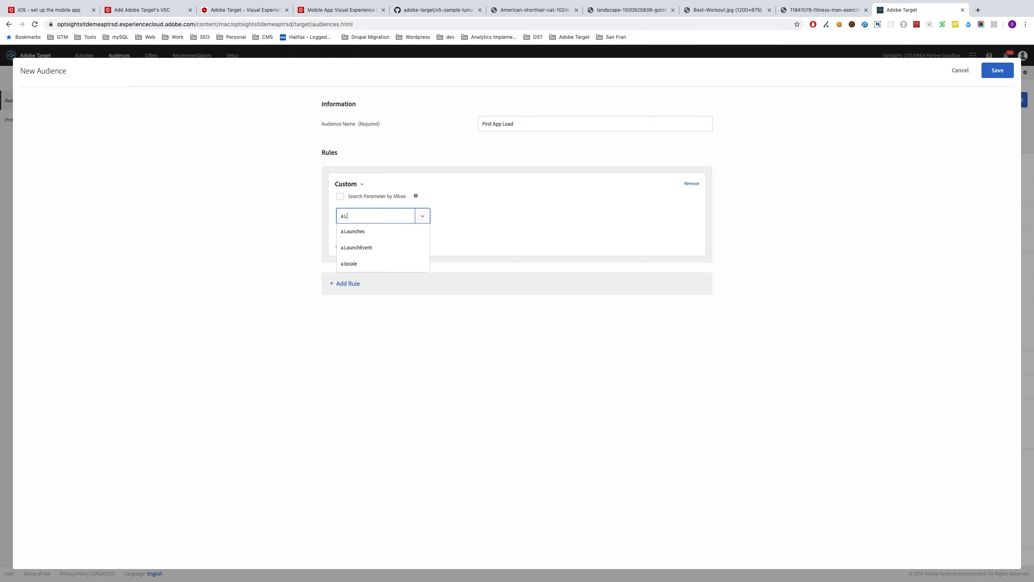